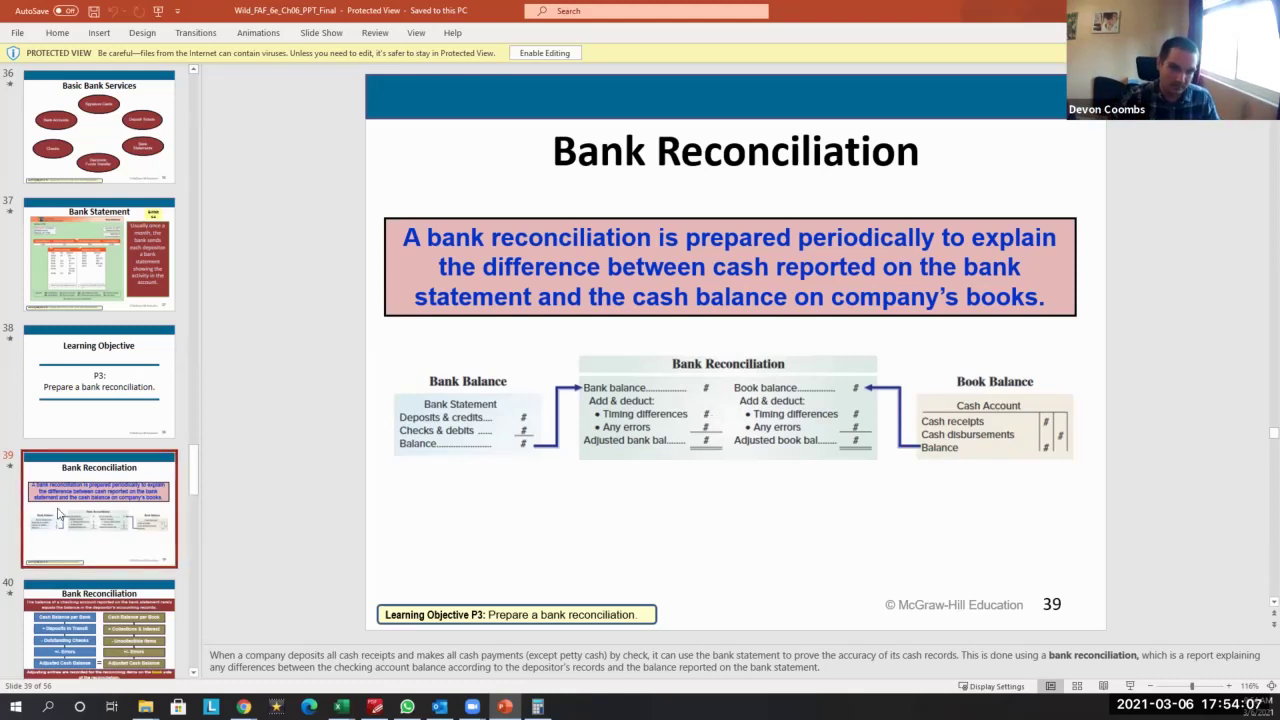
Go through the bank reconciliation slides up to slide 41, the nine-step example in Exhibit 6.7
key(Down)
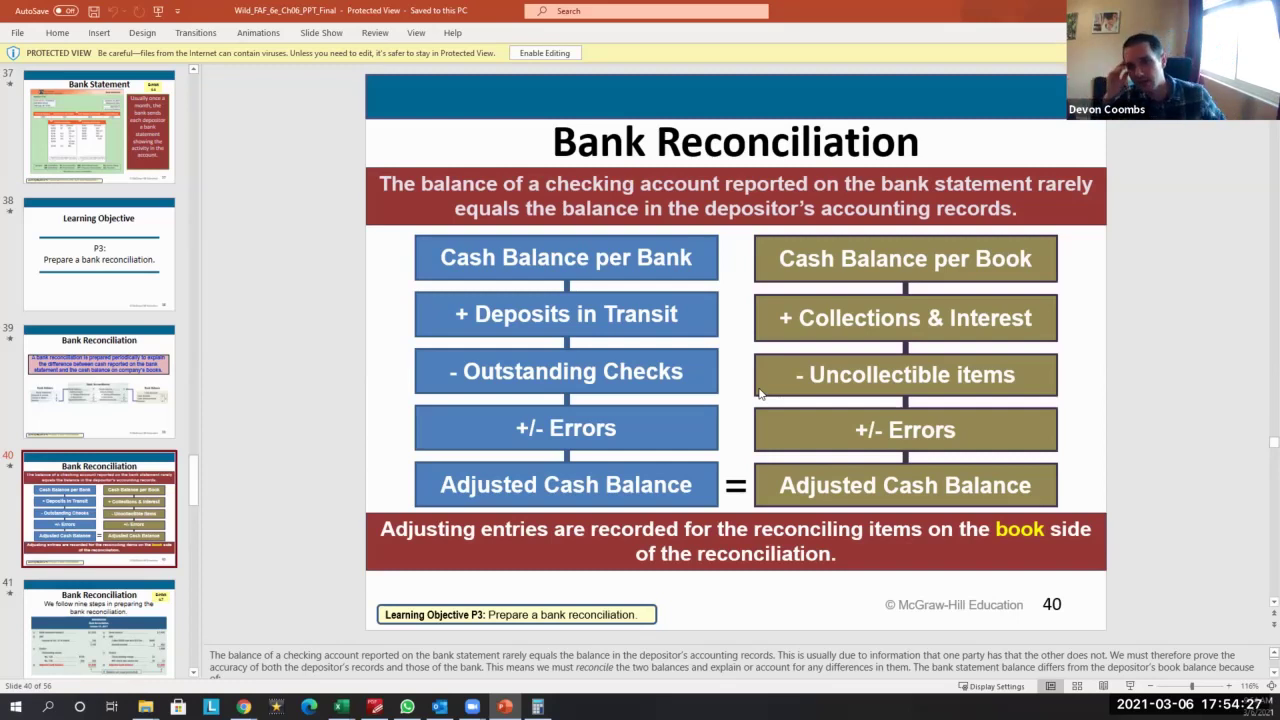
click(541, 261)
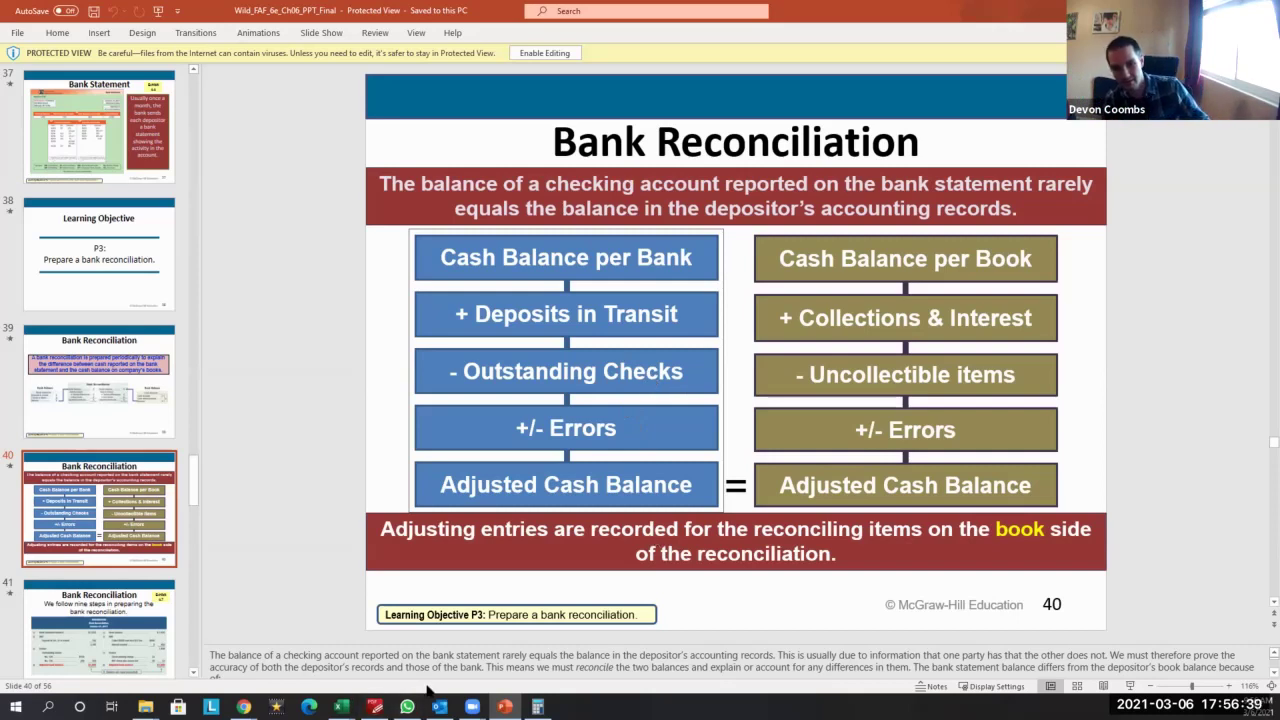
scroll(168, 492, down, 1)
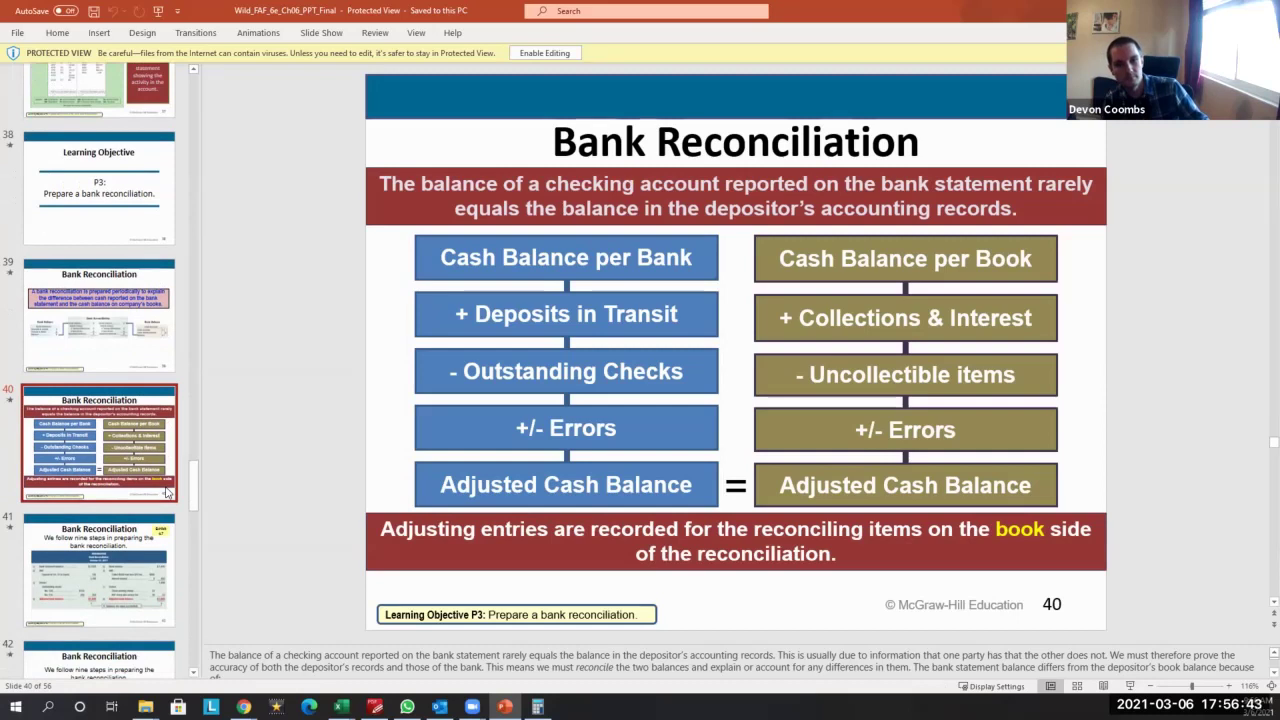
scroll(168, 492, down, 4)
scroll(168, 492, up, 3)
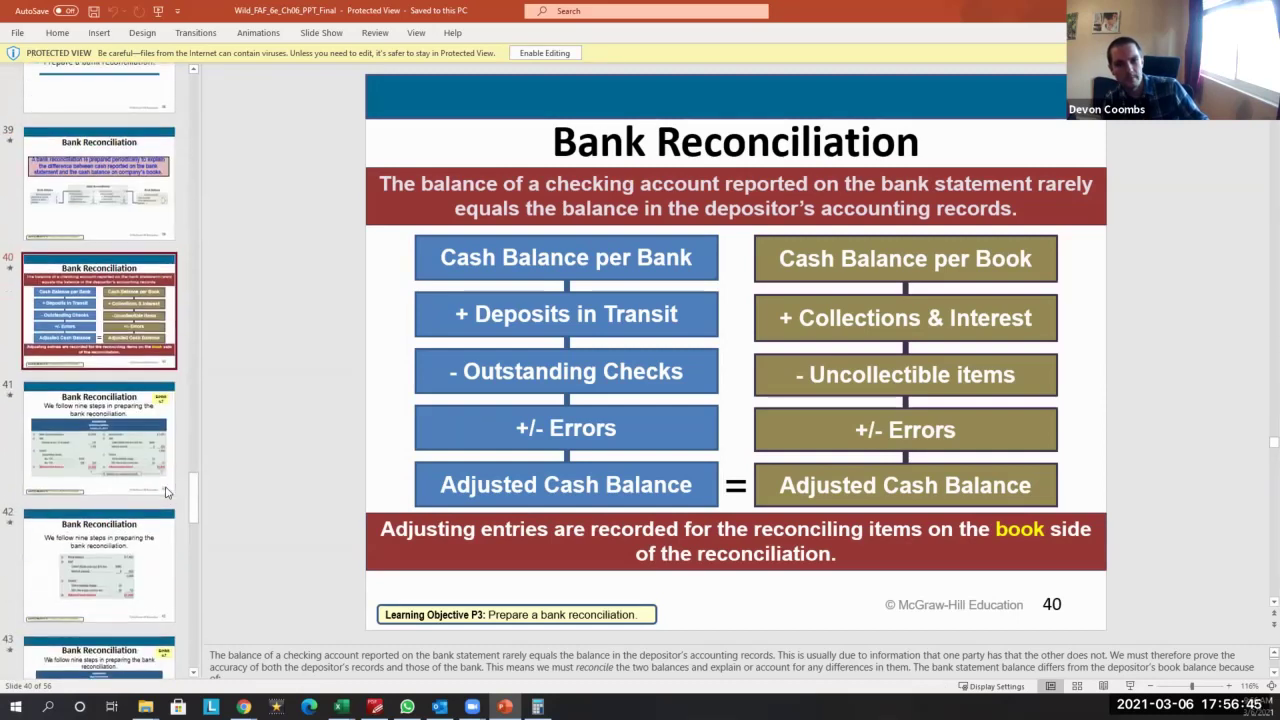
click(122, 516)
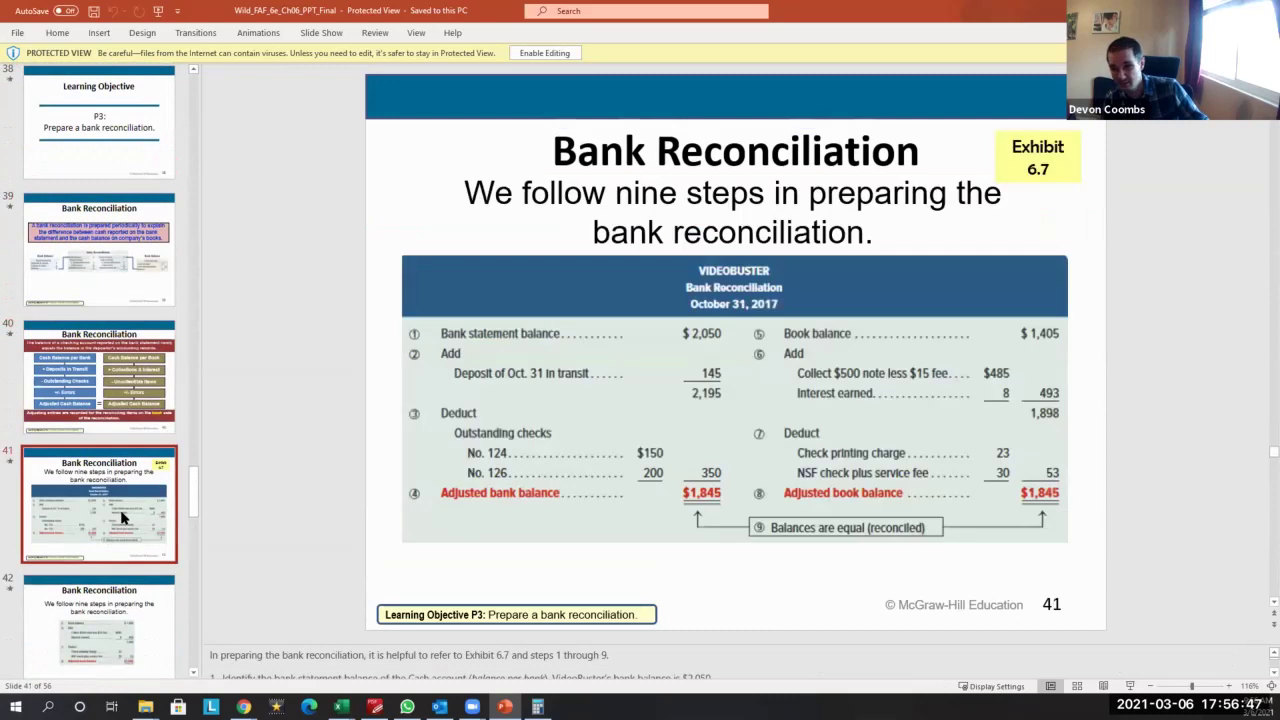
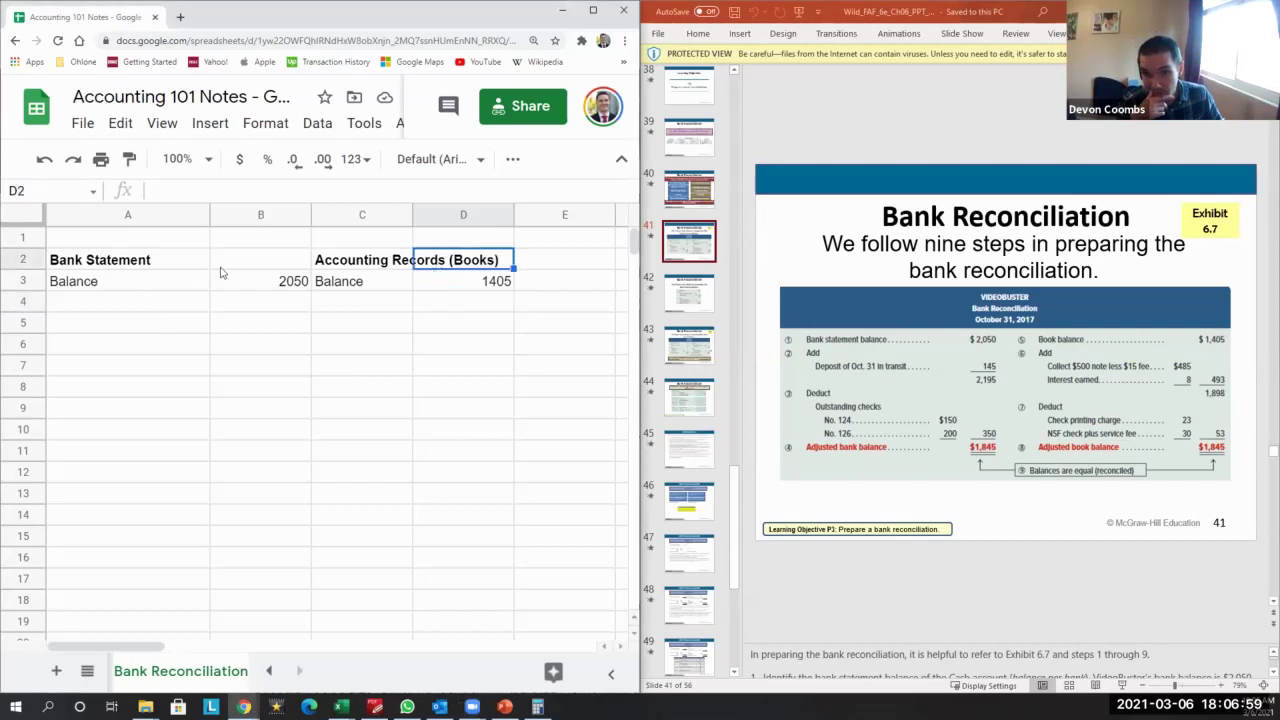
Enter the heading "Add" in A4, below the bank statement balance
click(135, 287)
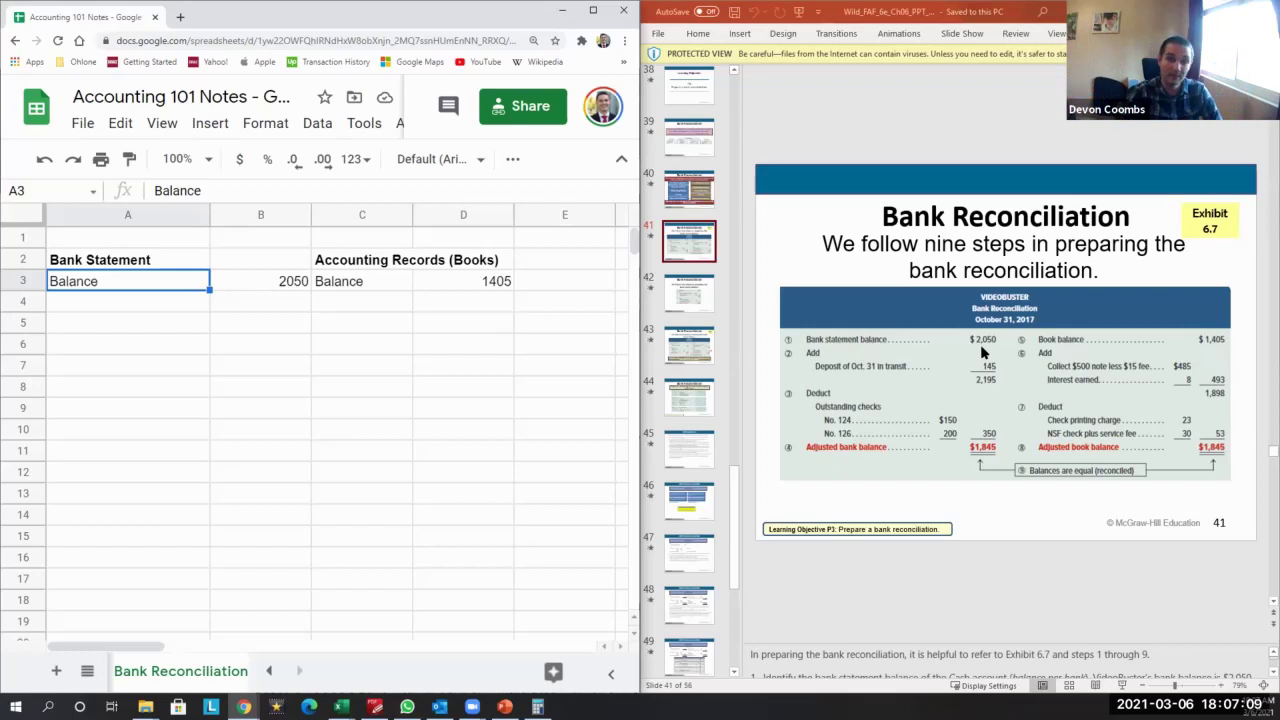
key(Down)
key(Up)
key(Down)
text(Add)
key(Return)
Enter "Deposit in Transit" in A5 with the amount 145 in B5
key(Up)
key(Down)
text(D)
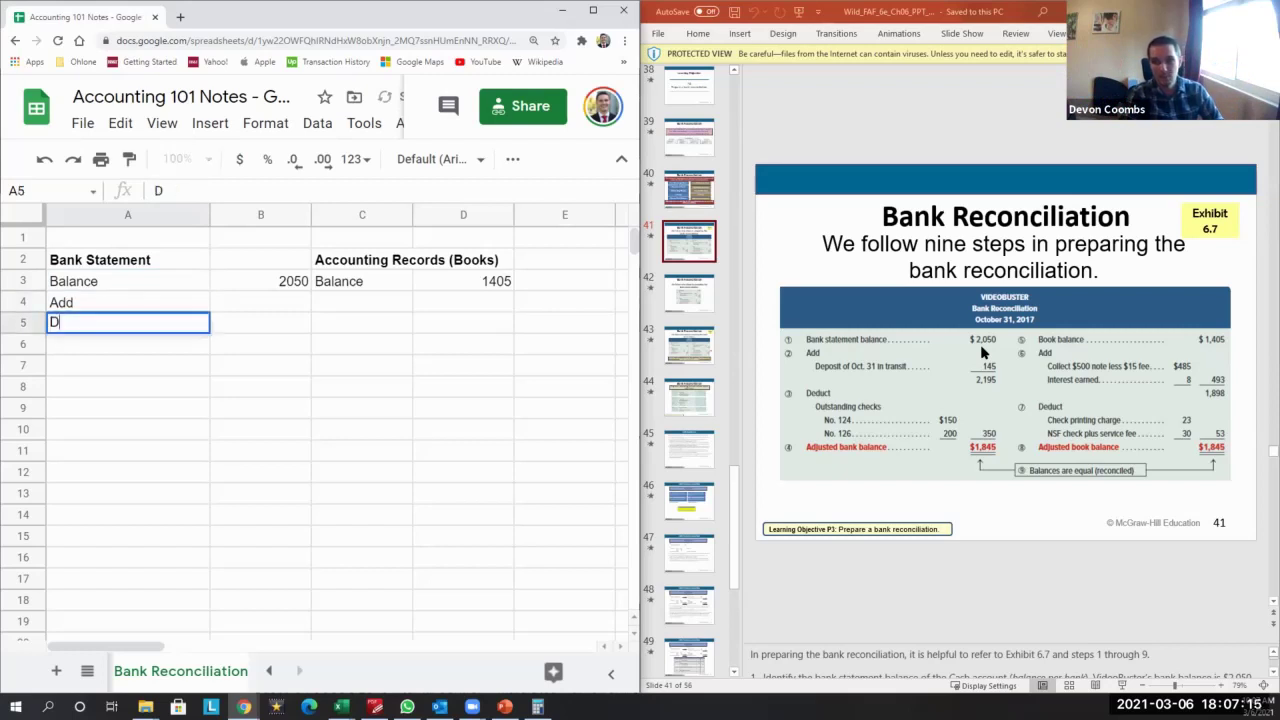
text(eposit in Transit)
key(Tab)
text(145)
key(Return)
Enter the heading "Deduct" in A7, leaving a blank row below the deposit in transit
key(Up)
key(Tab)
key(Tab)
key(Return)
key(Down)
text(Deduct)
key(Return)
Make the "Deduct" and "Add" headings in column A bold
key(Up)
key(ctrl+b)
key(Up)
key(Up)
key(Up)
key(ctrl+b)
Enter the label "Oustanding Checks" in A8, below the "Deduct" heading
key(Down)
key(Down)
key(Down)
key(Down)
text(Oustanding Checks)
key(Return)
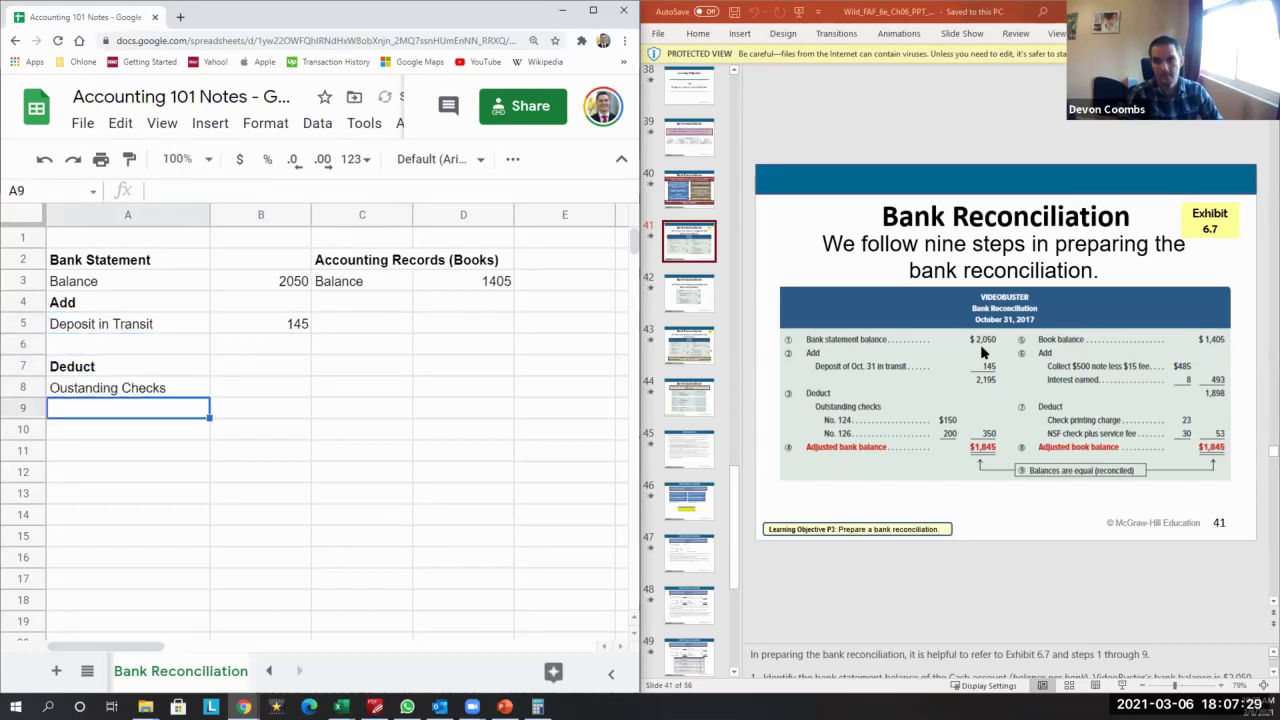
key(Right)
text(15)
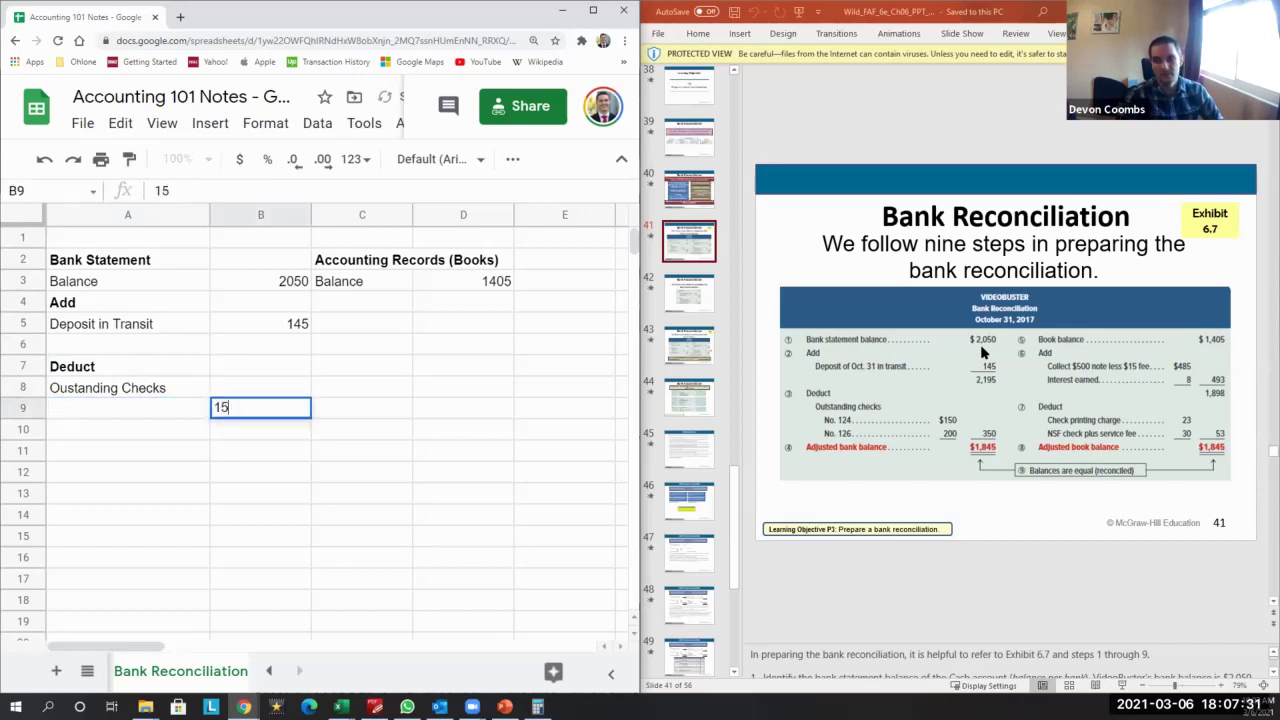
key(Escape)
key(Left)
Enter the outstanding check amounts 150 in A9 and 200 in A10
text(150)
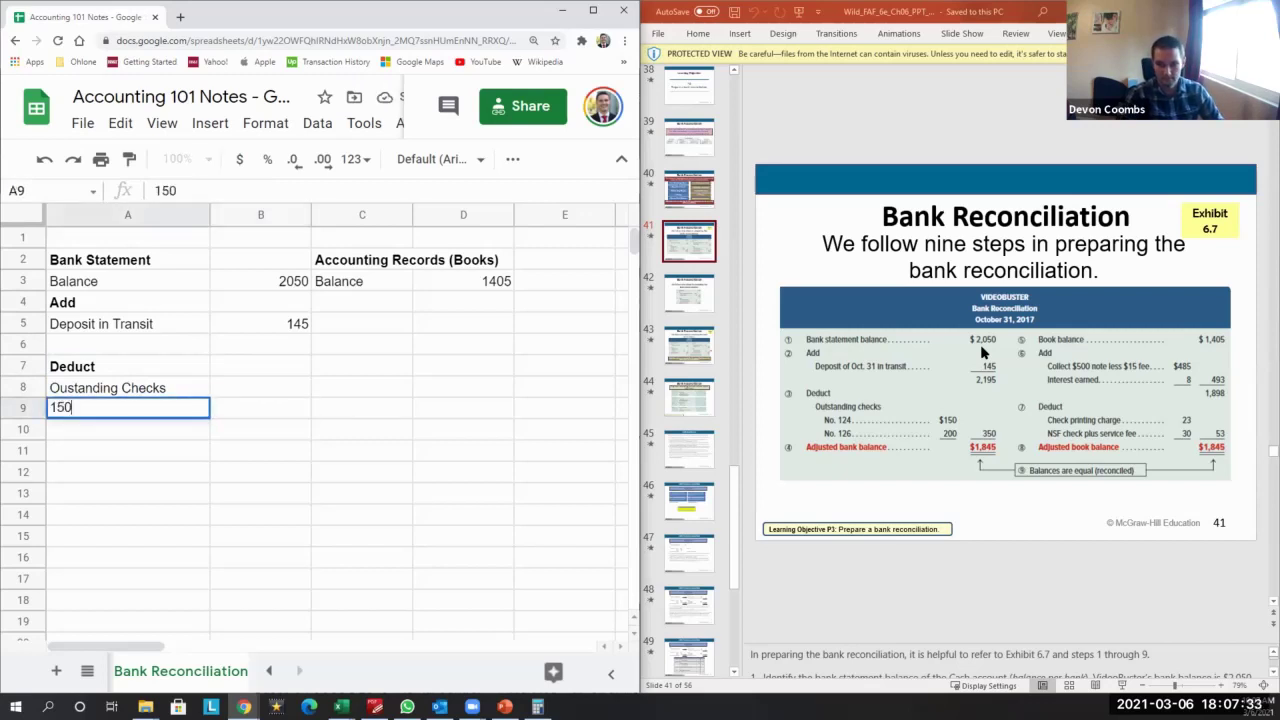
key(Return)
text(200)
key(Return)
key(Right)
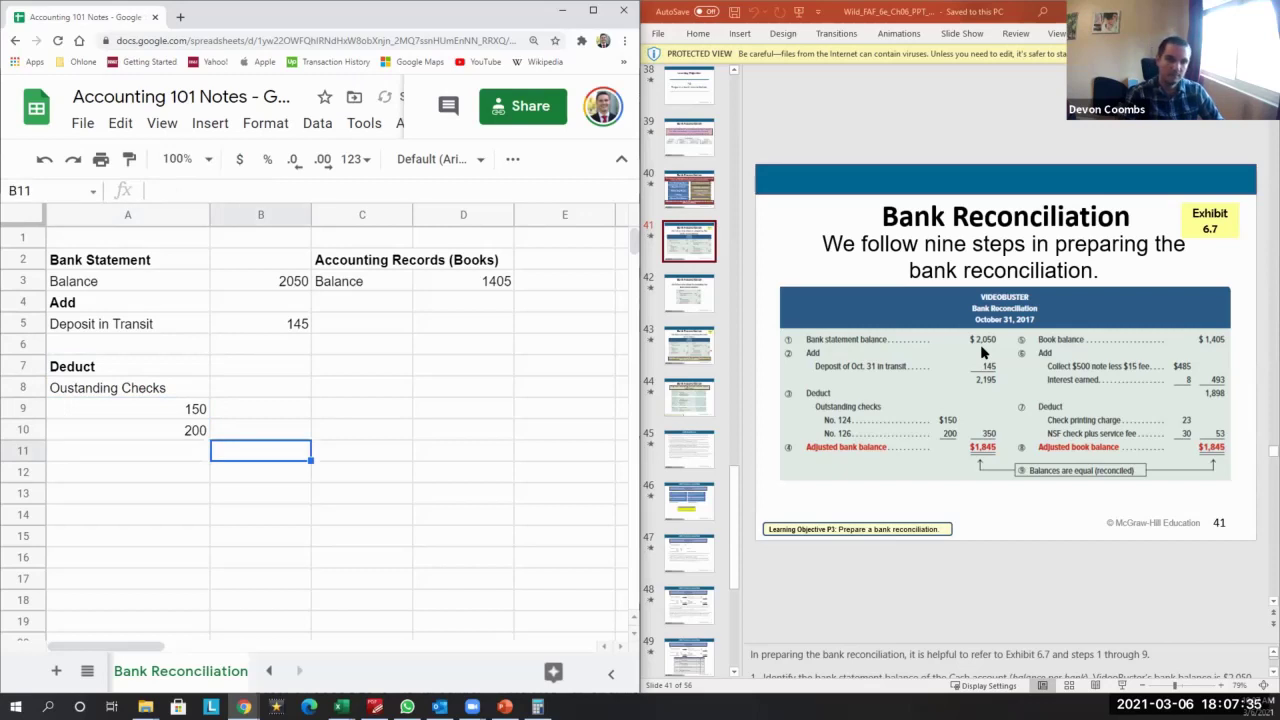
key(Up)
text(=)
key(Escape)
key(Down)
Total the two outstanding checks in B11 with the formula =A10+A9
text(=)
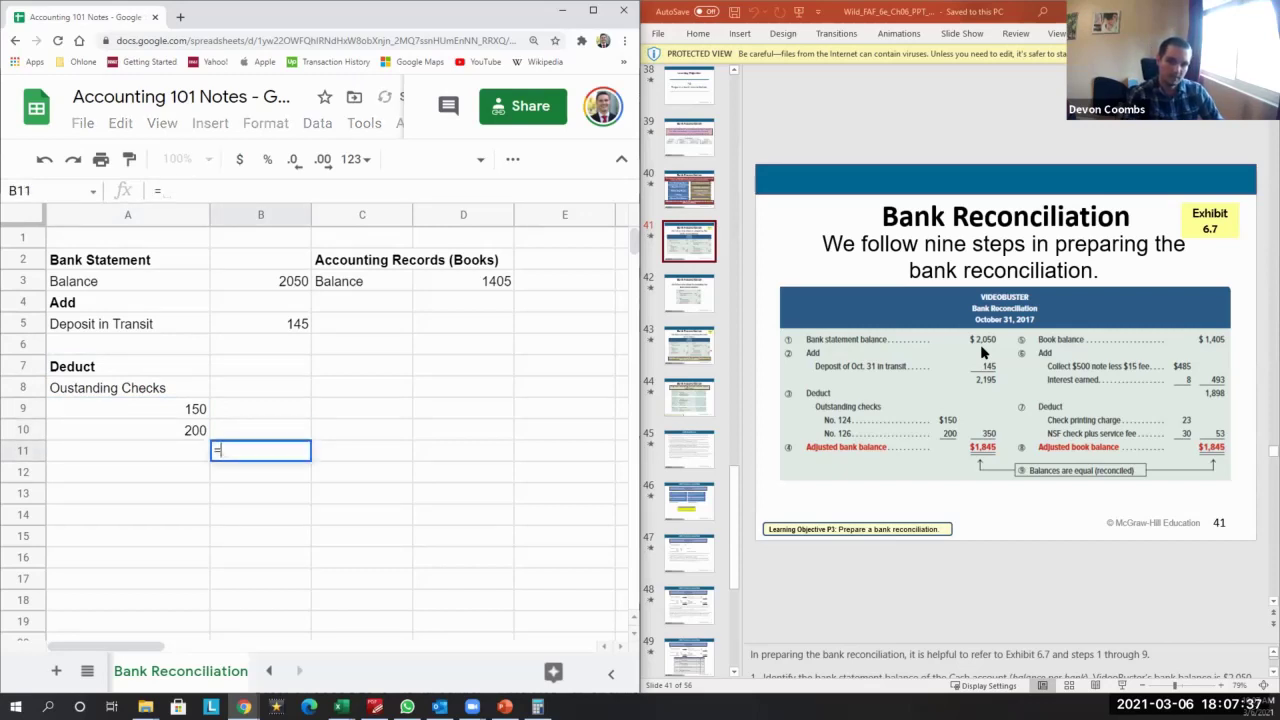
key(Left)
key(Up)
text(+)
key(Left)
key(Up)
key(Up)
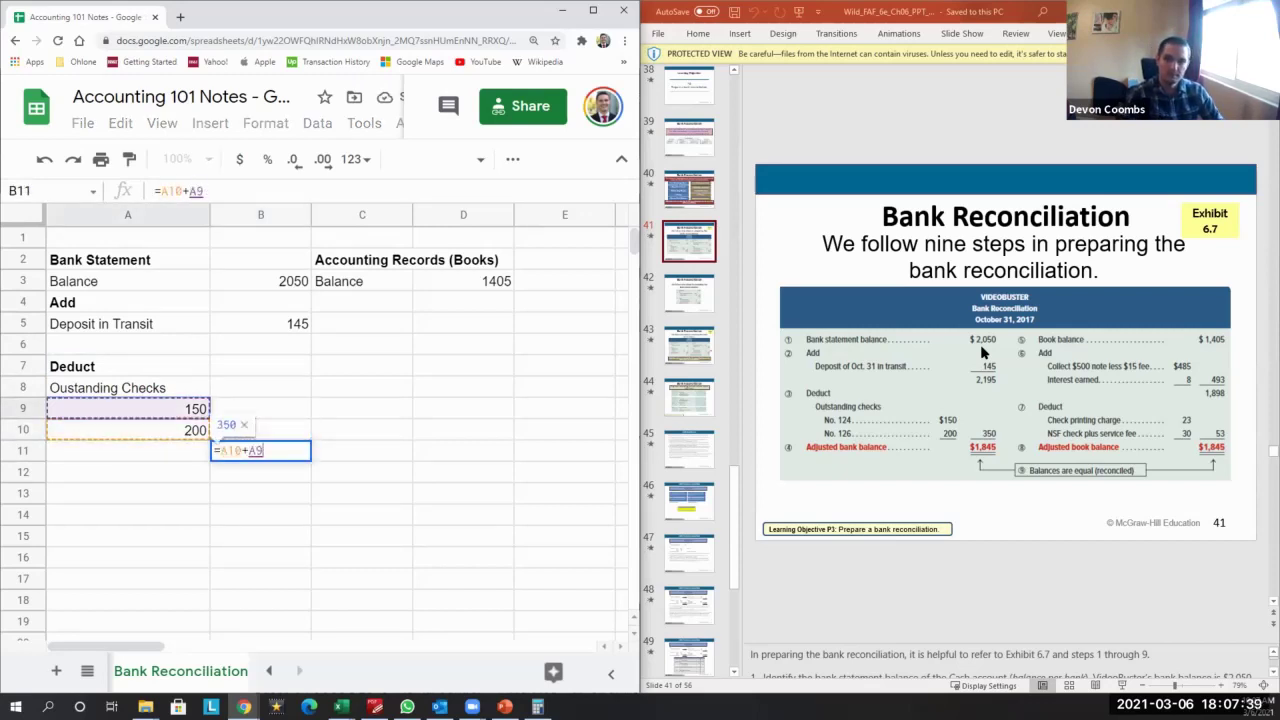
key(Return)
Enter the label "Adjusted Bank Balance" in A13
key(Down)
key(Left)
text(Adj)
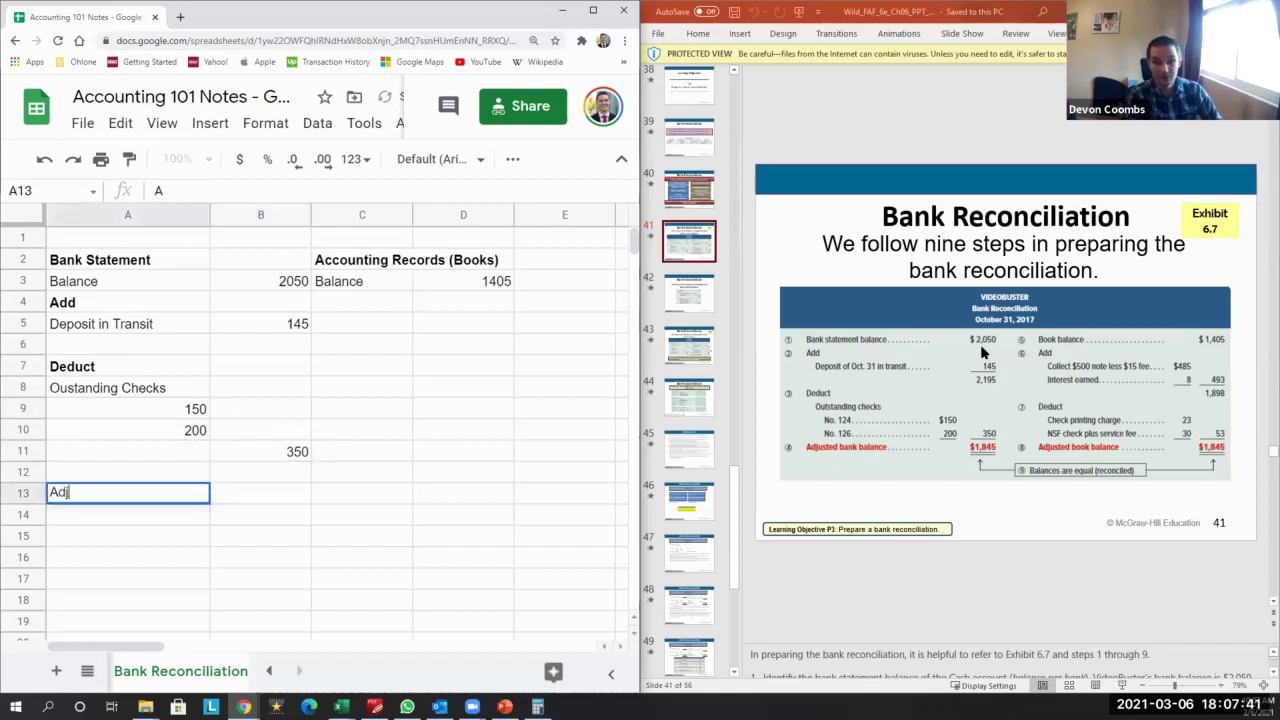
text(usted Bank Balance)
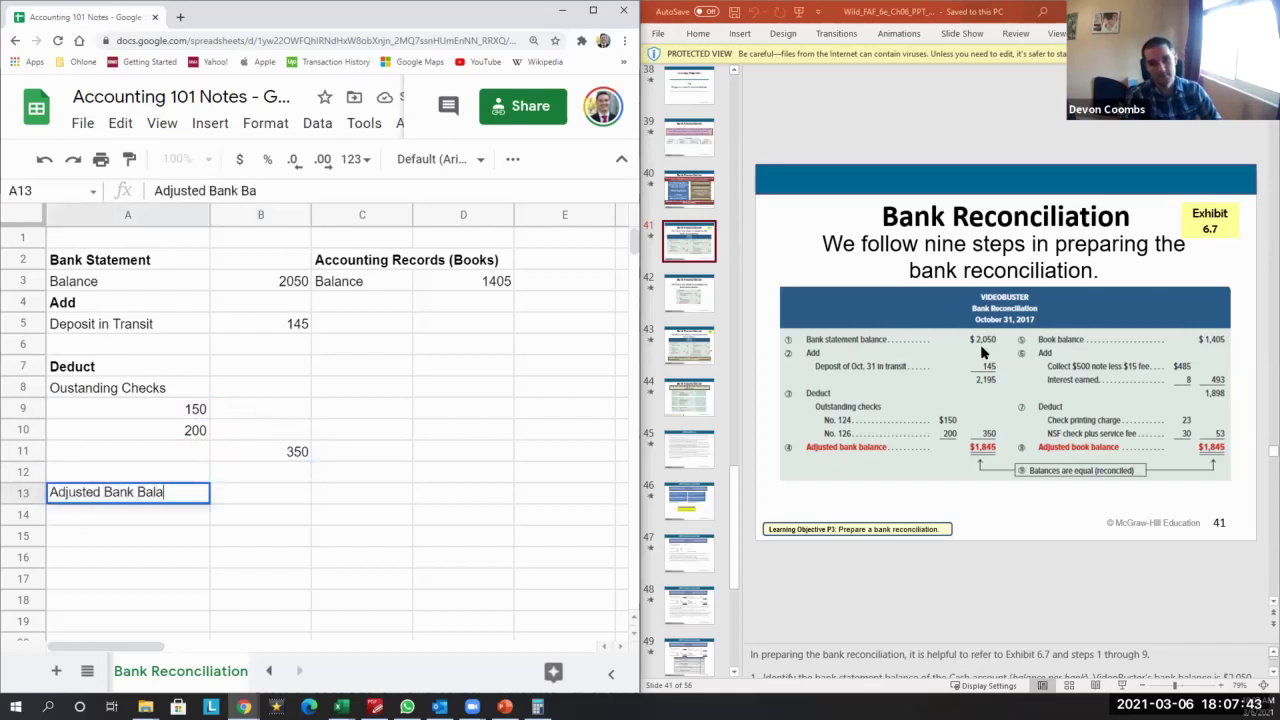
Calculate the adjusted bank balance in B13 with the formula =B3+B5-B11
key(Tab)
text(=)
key(Up)
key(Up)
key(Up)
key(Up)
key(Up)
key(Up)
key(Up)
key(Up)
key(Up)
key(Up)
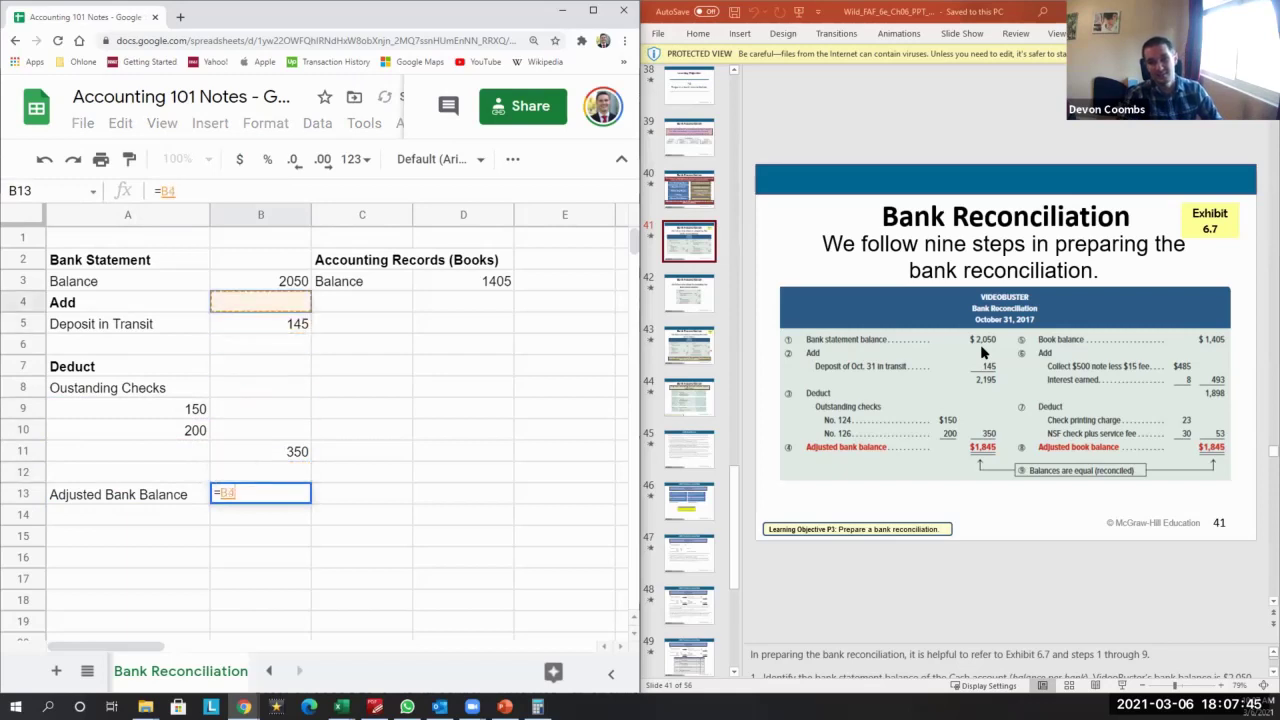
text(+)
key(Up)
key(Up)
key(Up)
key(Up)
key(Up)
key(Up)
key(Up)
key(Up)
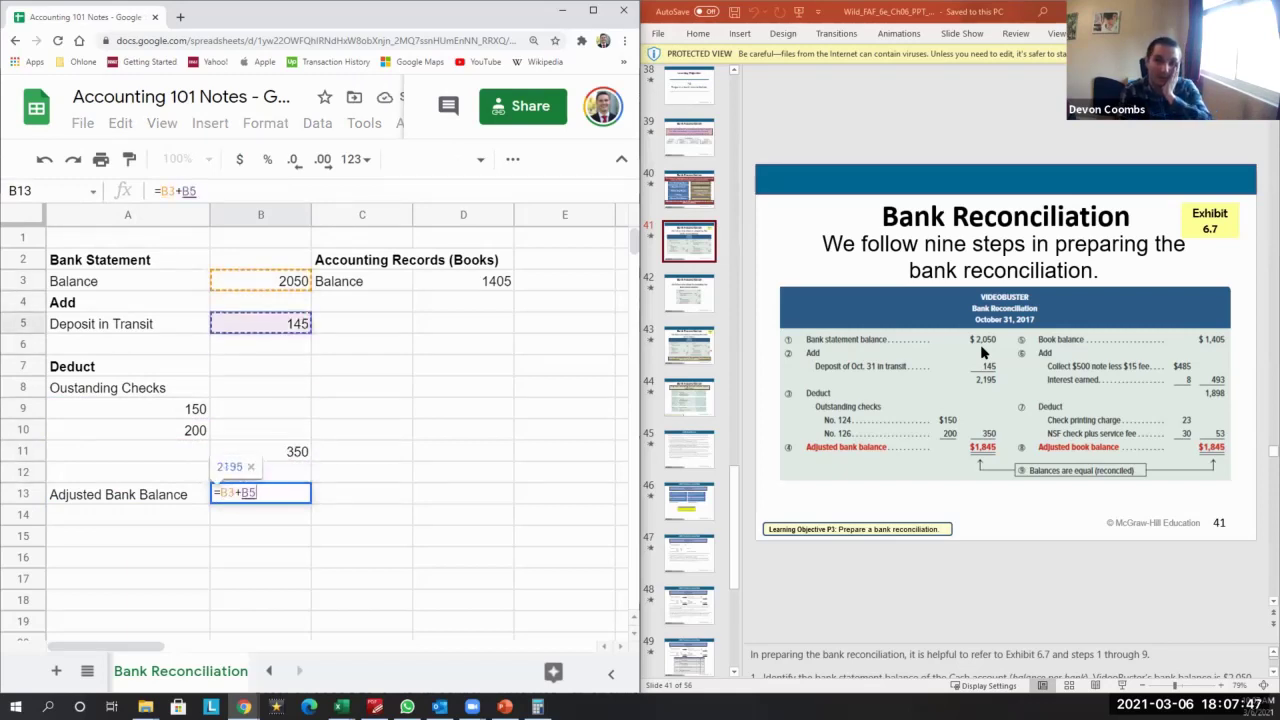
text(-)
key(Up)
key(Up)
key(Return)
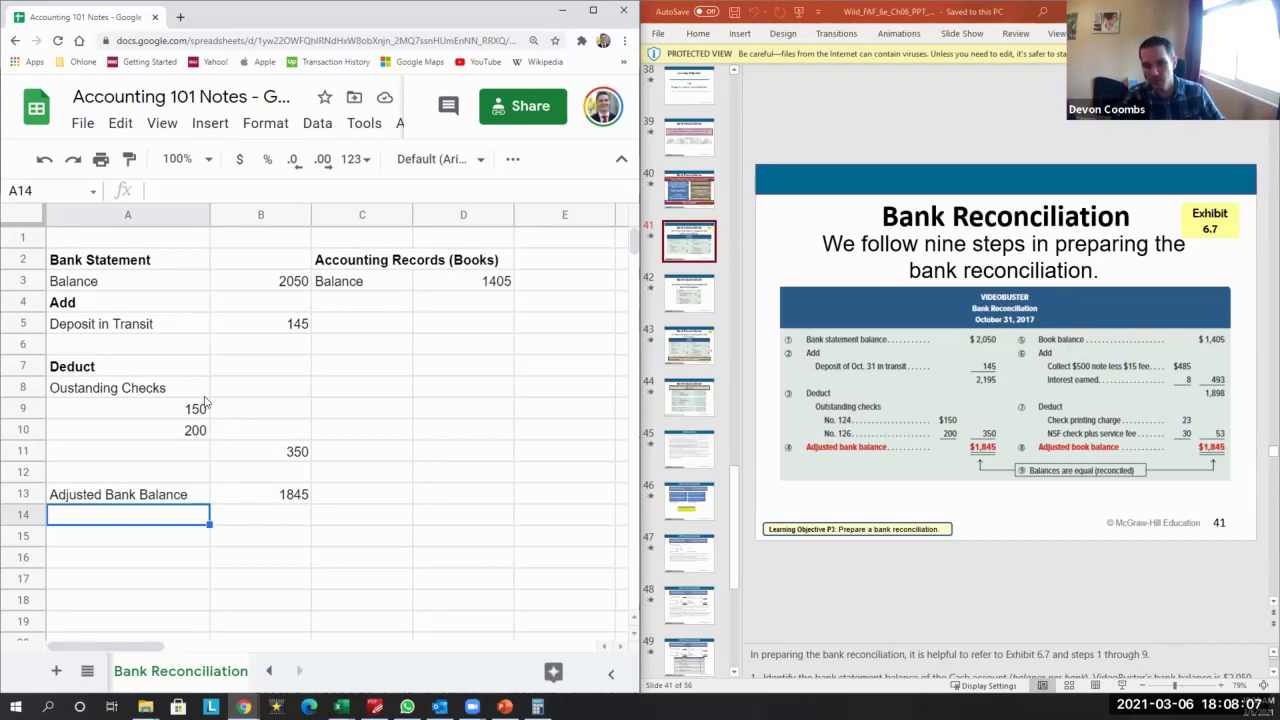
key(Up)
key(Right)
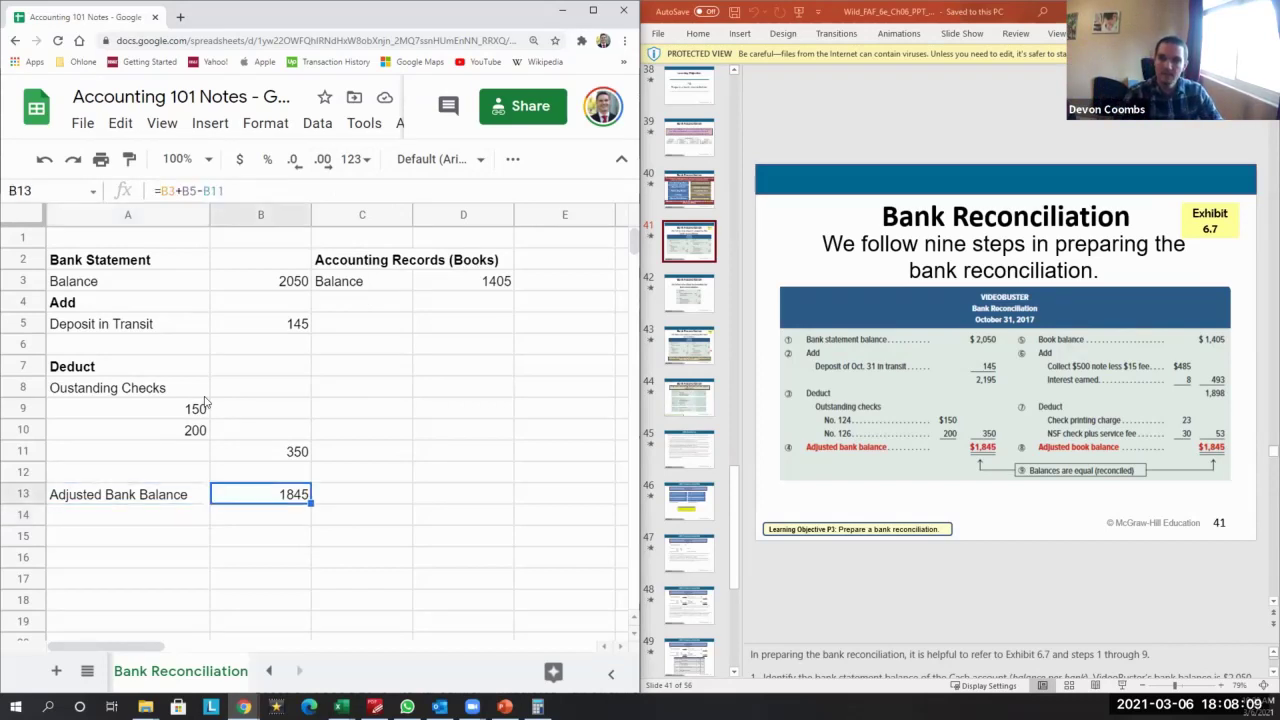
key(Right)
key(Up)
key(Up)
key(Up)
key(Left)
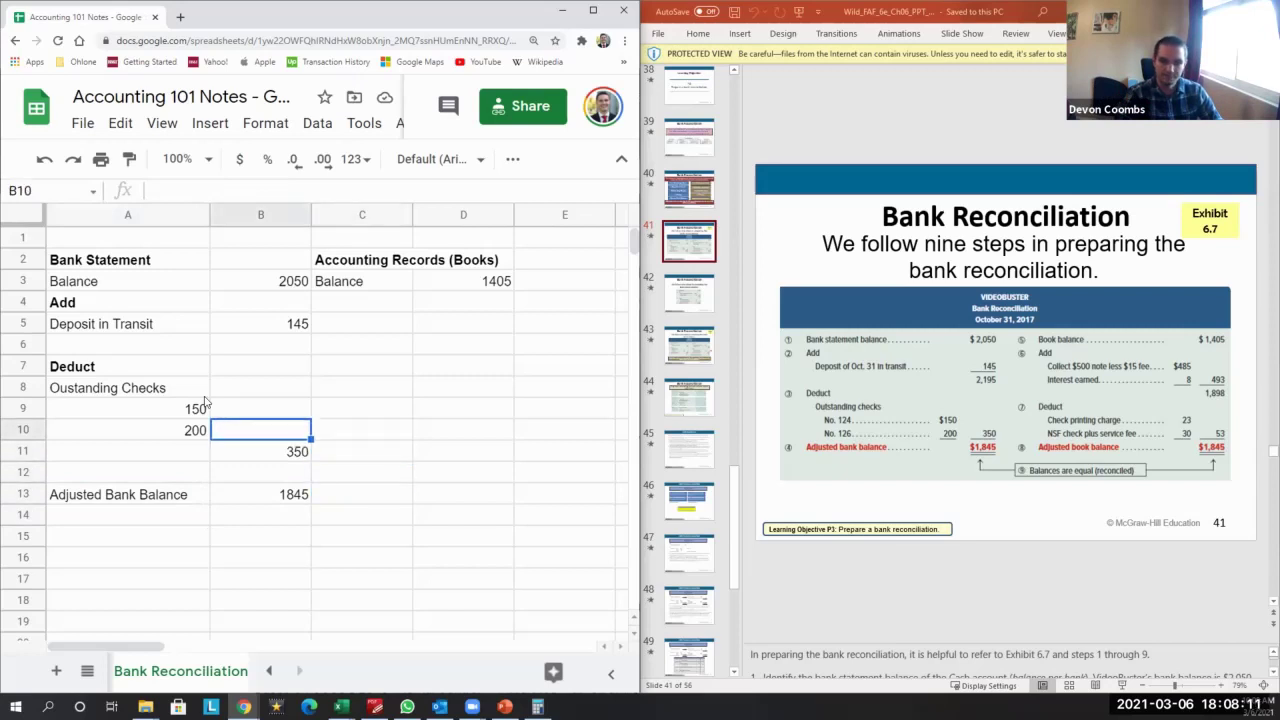
key(Down)
key(Left)
key(Down)
key(Down)
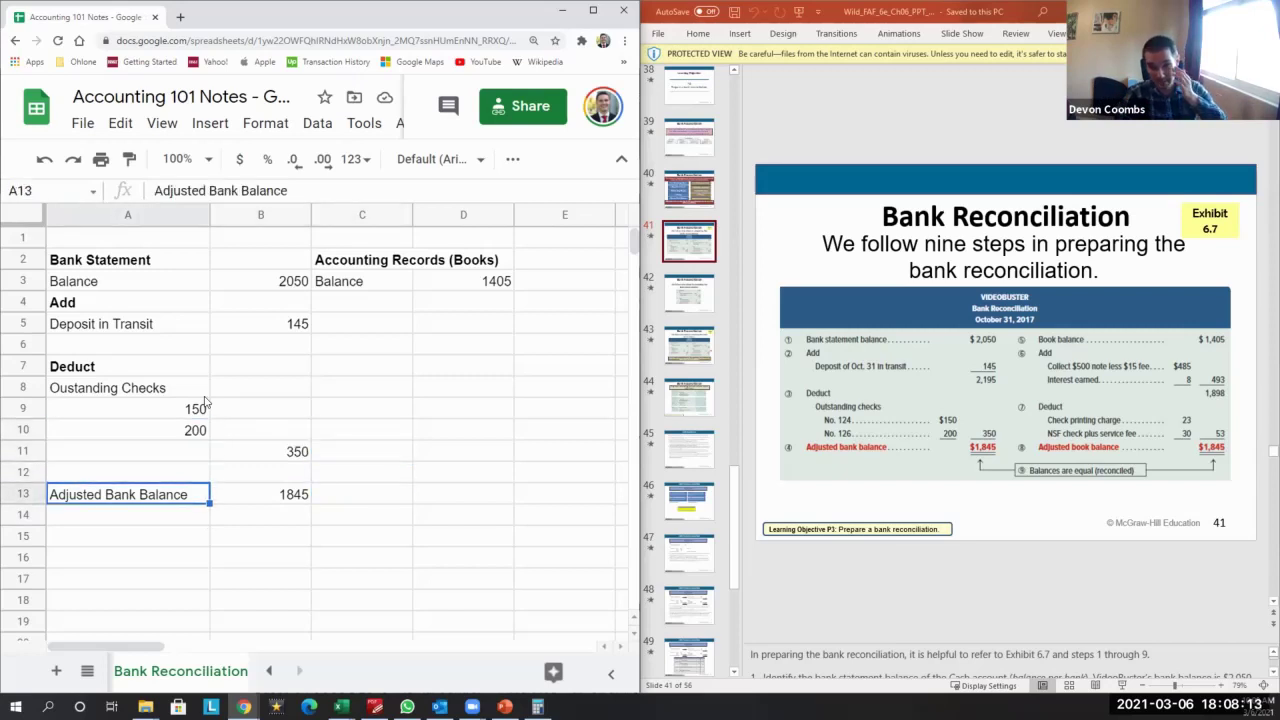
key(Right)
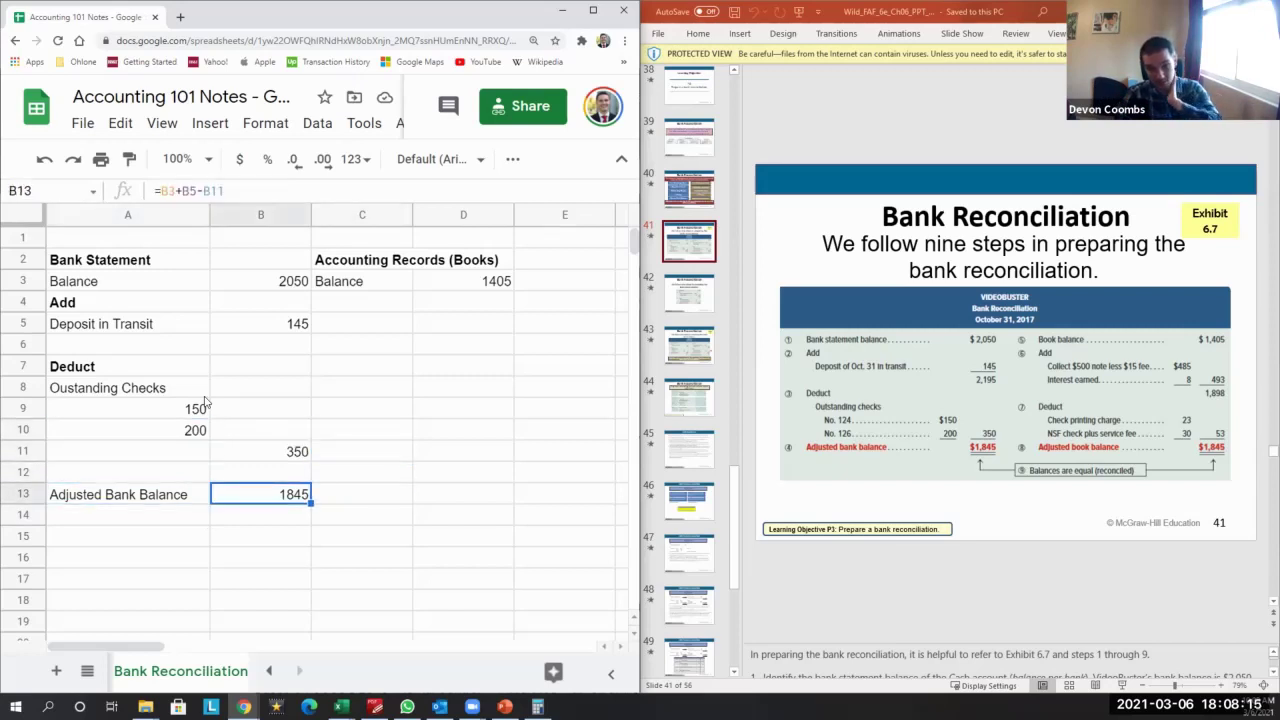
Make the Adjusted Bank Balance label and its amount in A13:B13 bold
key(Left)
key(shift+Right)
key(ctrl+b)
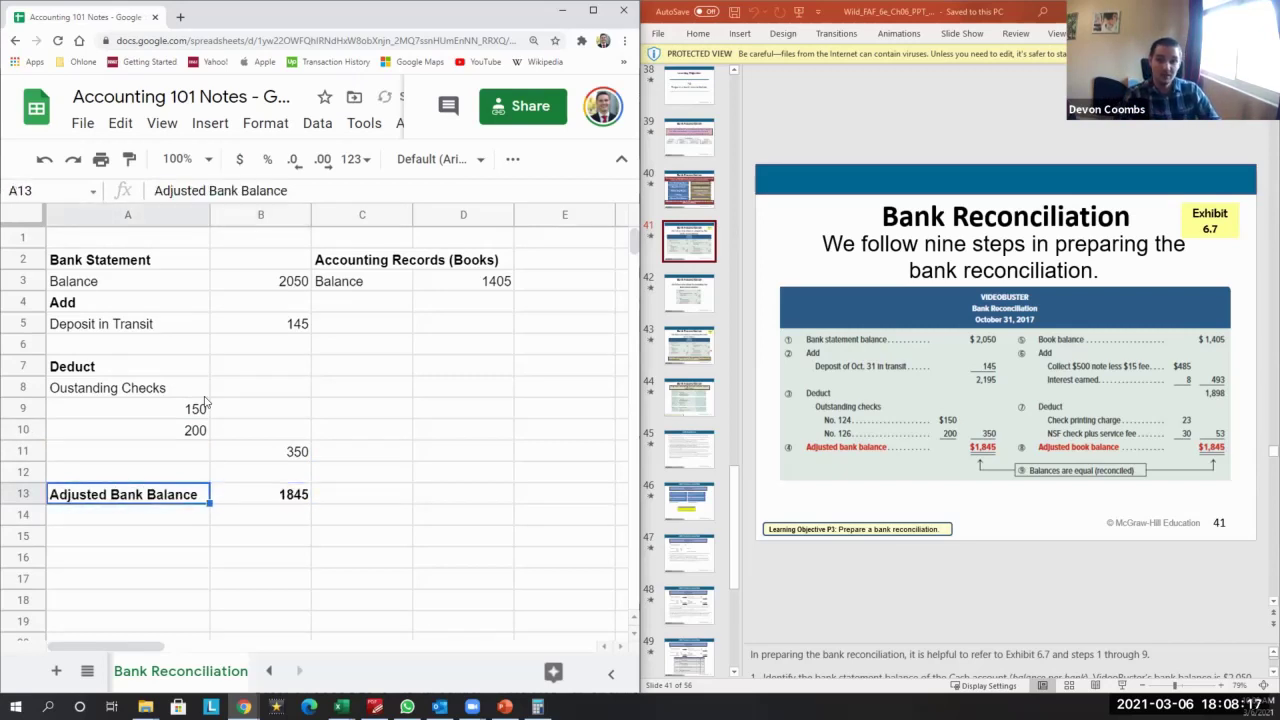
key(Right)
key(Right)
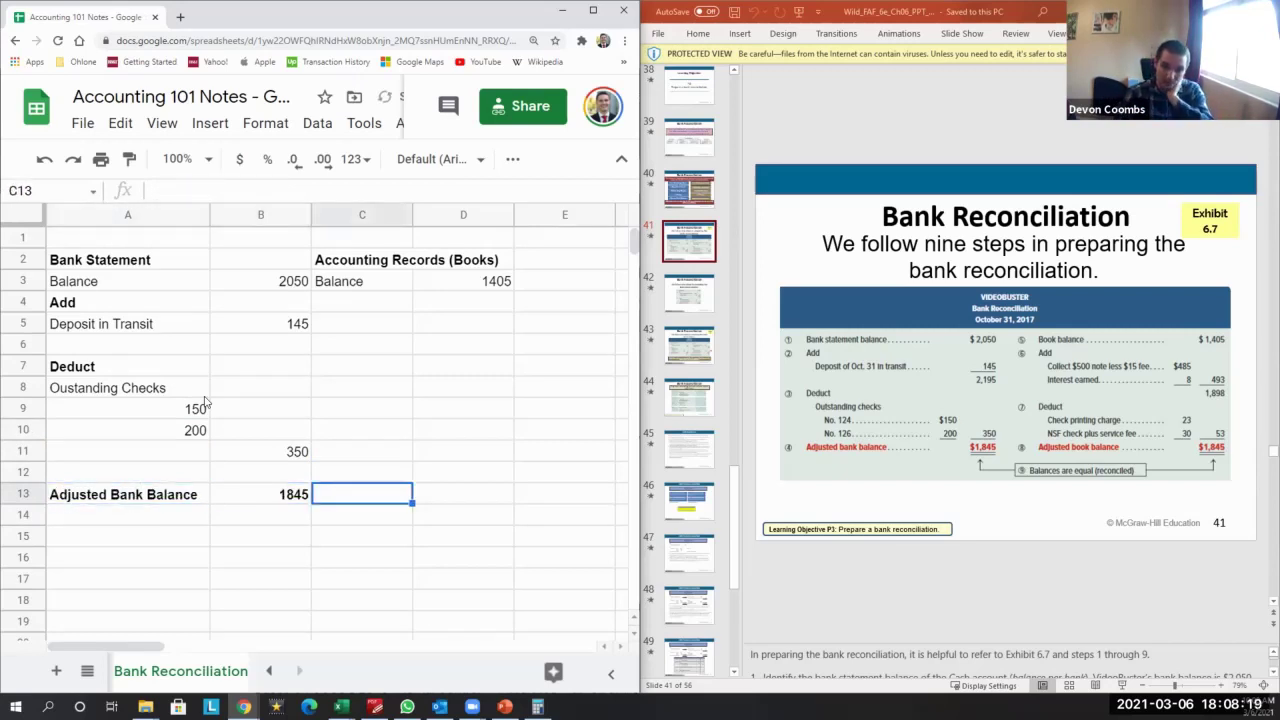
key(Left)
key(Left)
key(Up)
key(Up)
key(Up)
key(Up)
key(Up)
key(Down)
key(Down)
key(Down)
key(Down)
key(Down)
key(Down)
key(Right)
key(Right)
Enter the heading "Add" in C4, below the accounting records balance
key(Up)
key(Up)
key(Up)
key(Up)
key(Up)
key(Up)
key(Up)
key(Up)
key(Up)
key(Up)
text(Add)
key(Return)
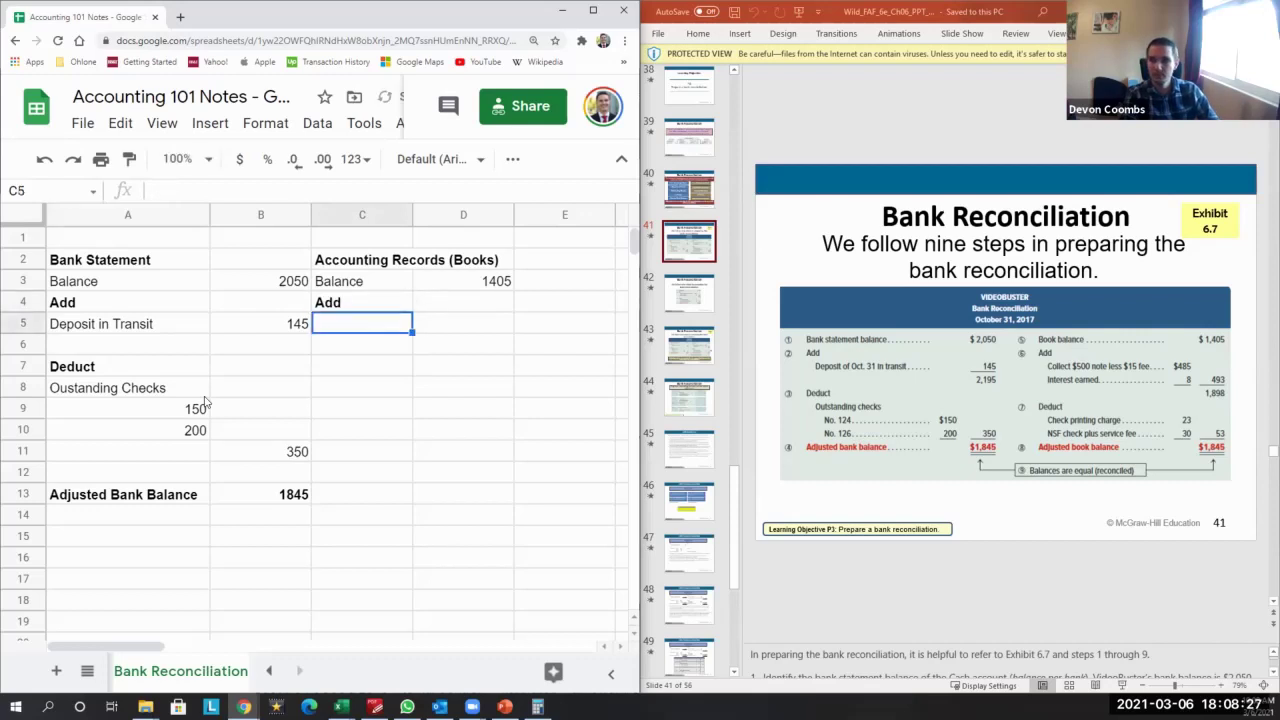
Enter "Collected $500 note less $15 fee" in C5 with the amount 485 in D5
text(C)
key(BackSpace)
text(Collected $500 n)
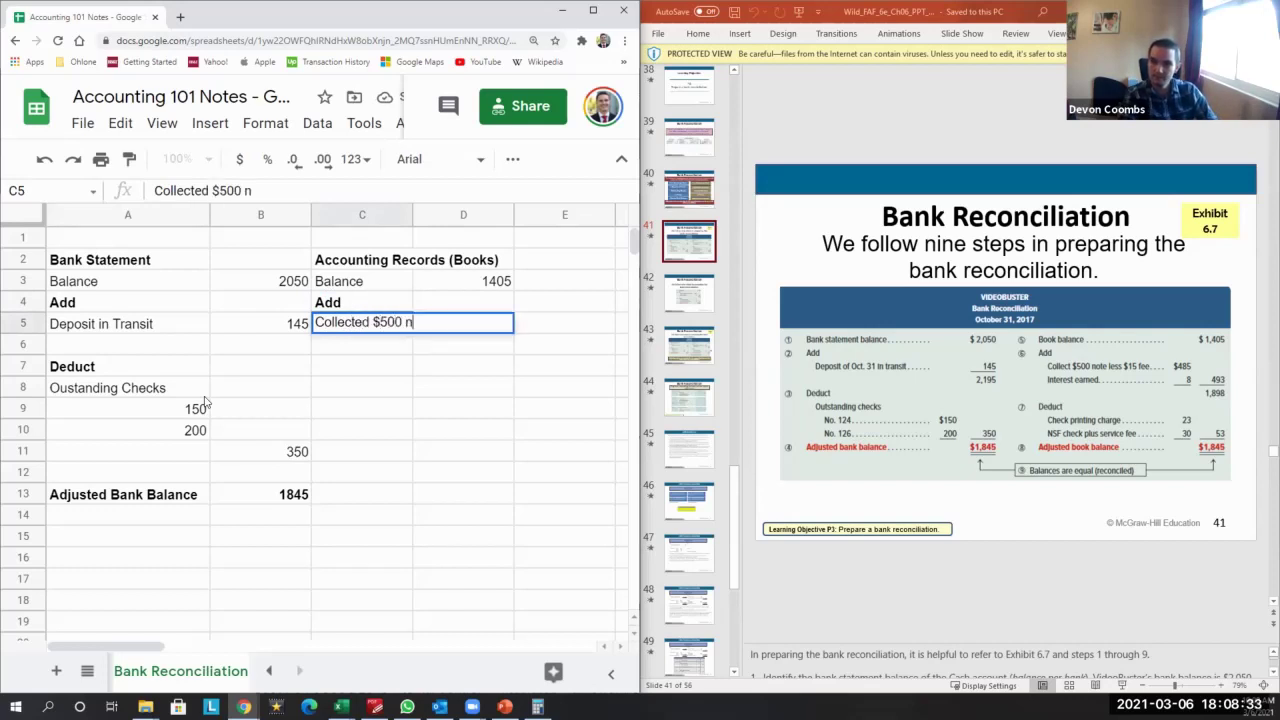
text(ote less $)
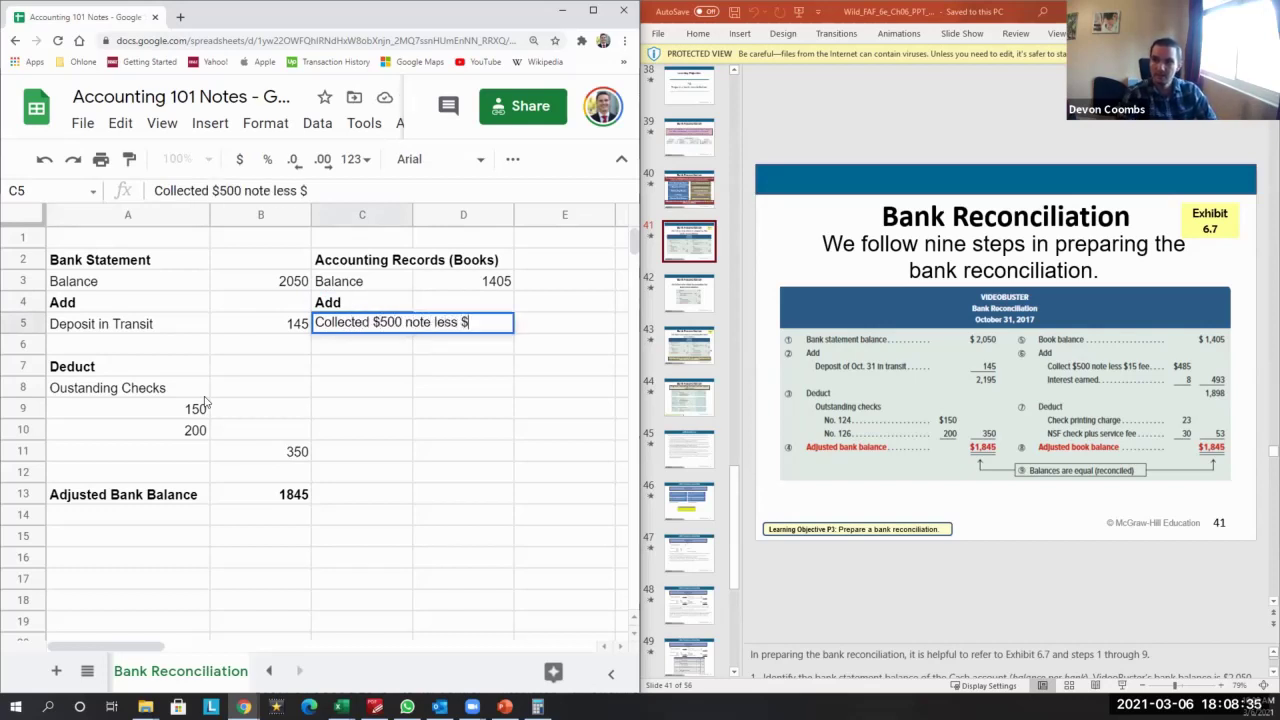
text(15 fee)
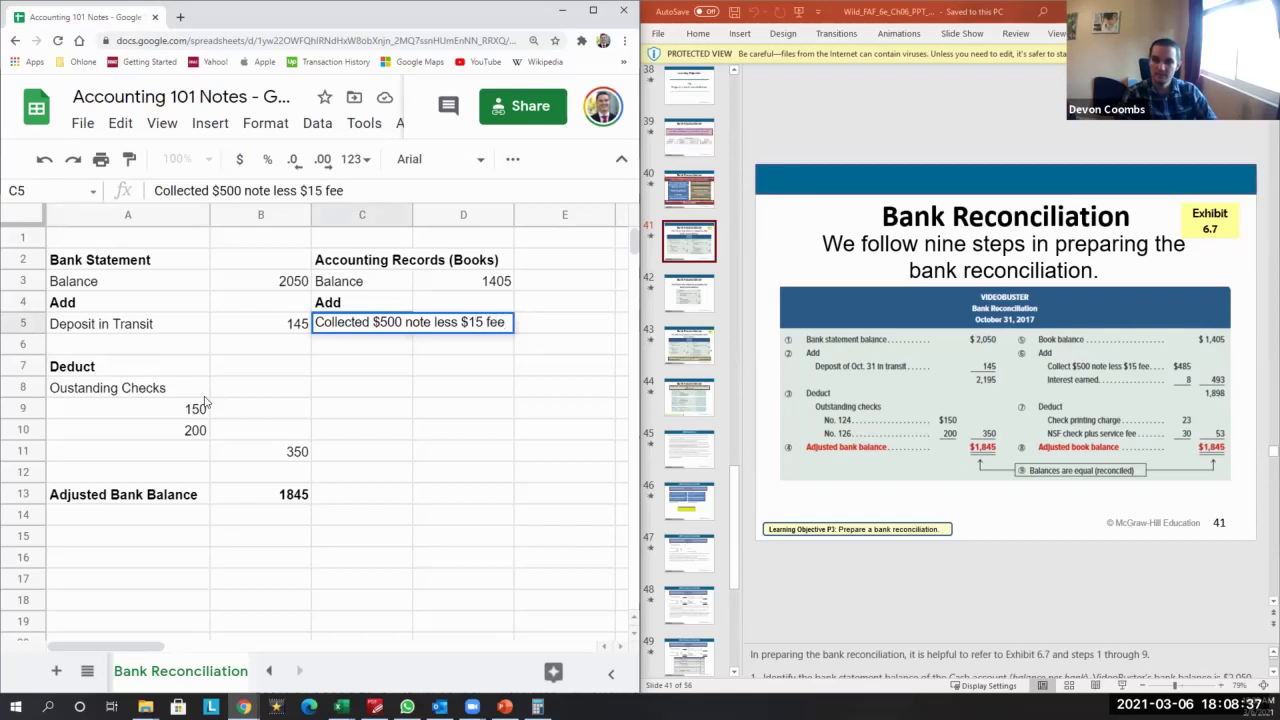
key(Tab)
text(485)
key(Return)
Enter the label "Interest earned" in C6, below the collected note
key(Up)
key(Left)
key(Up)
key(Up)
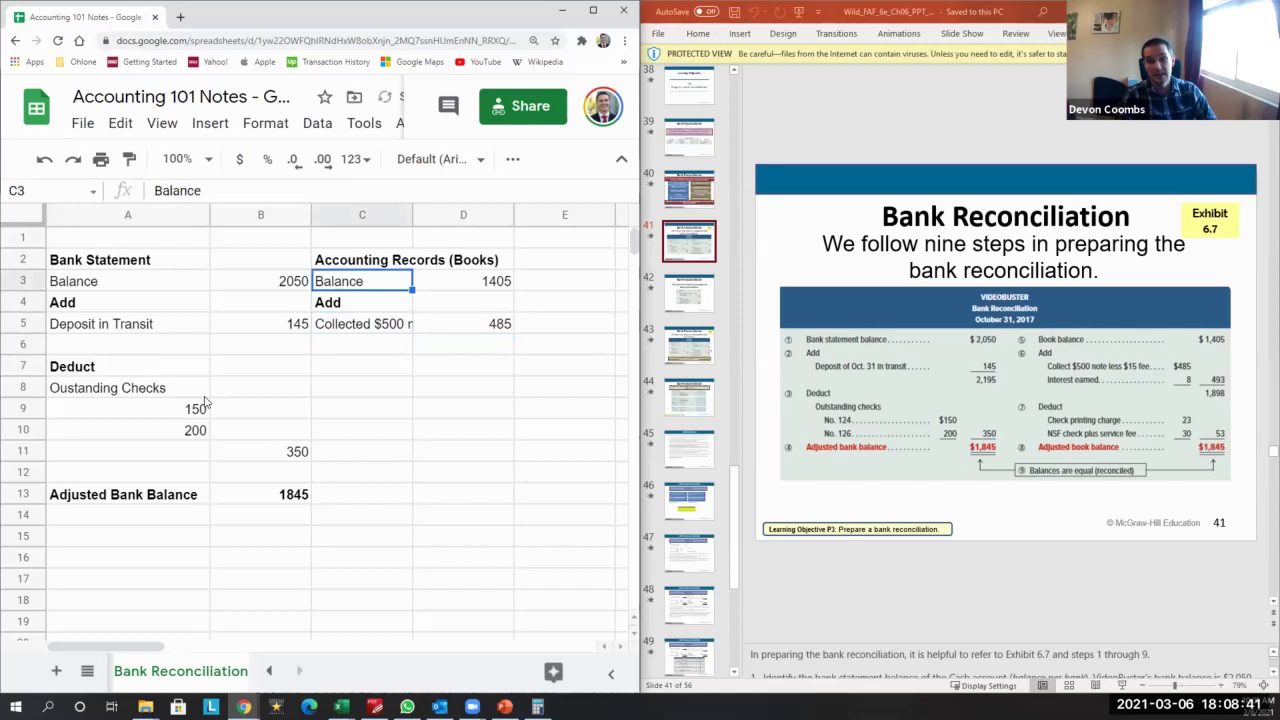
key(Down)
key(Down)
key(Down)
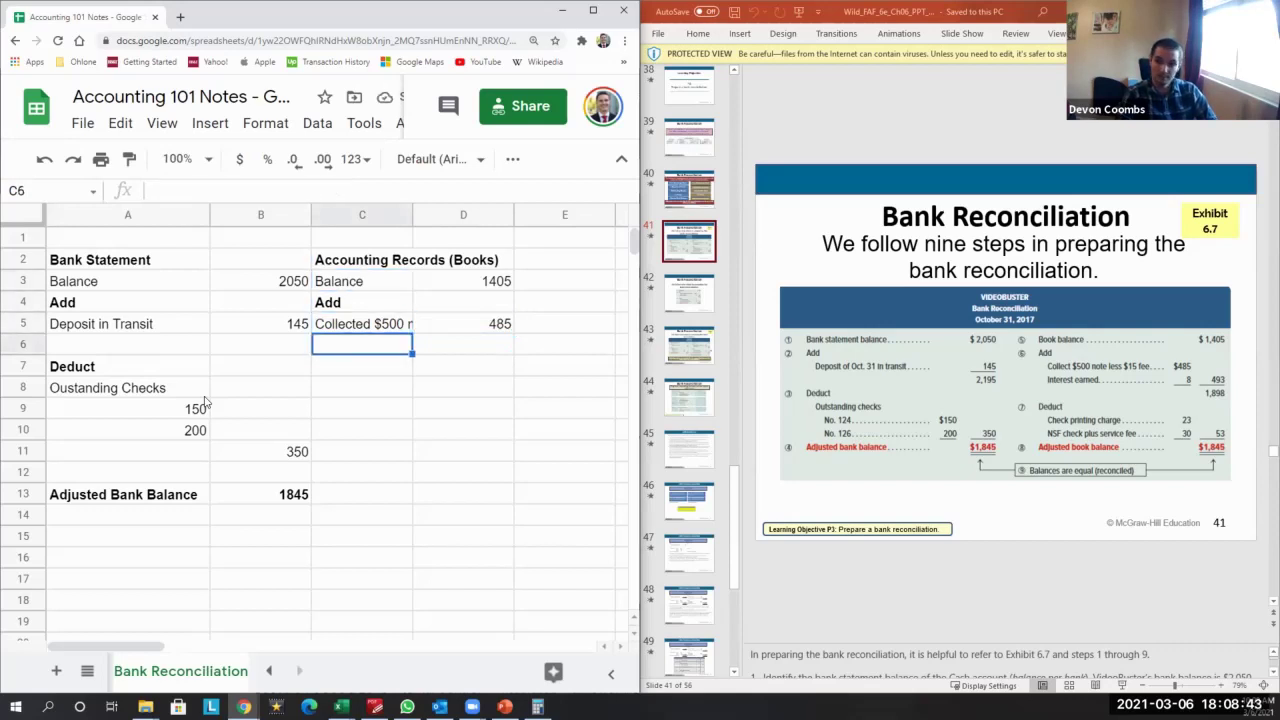
text(Interest earnion)
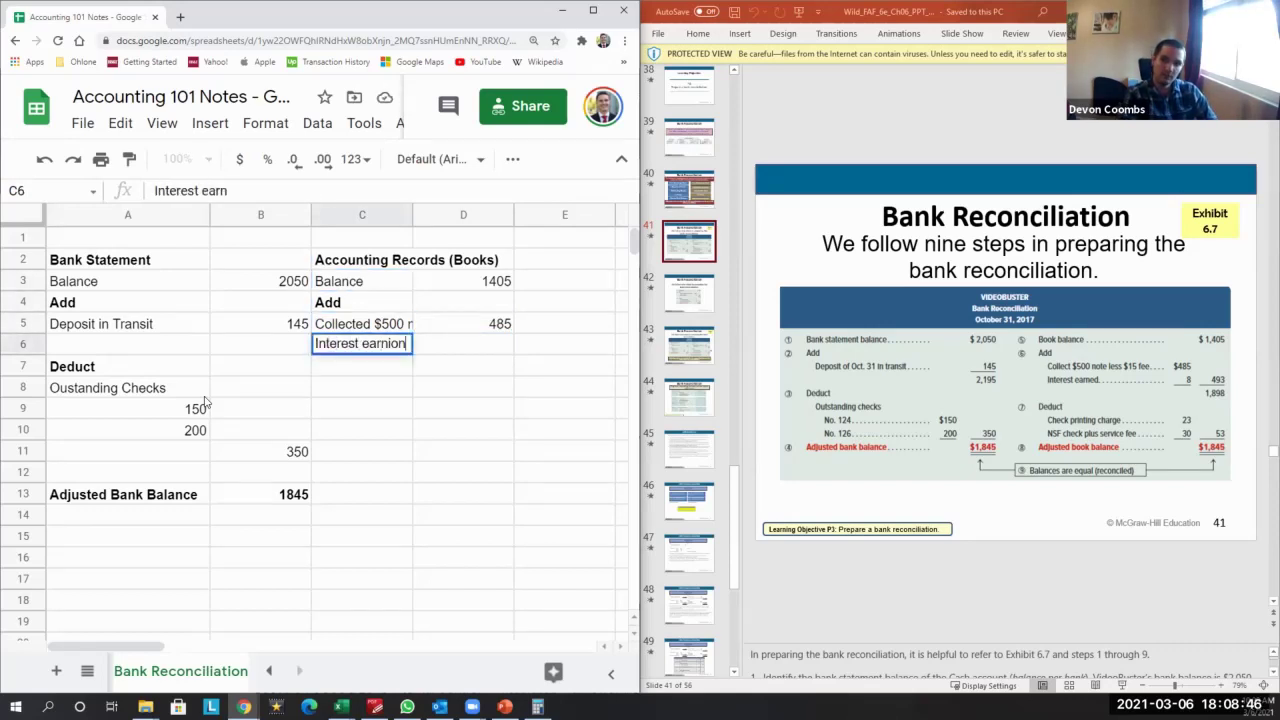
key(BackSpace)
key(BackSpace)
key(BackSpace)
text(ed)
key(Return)
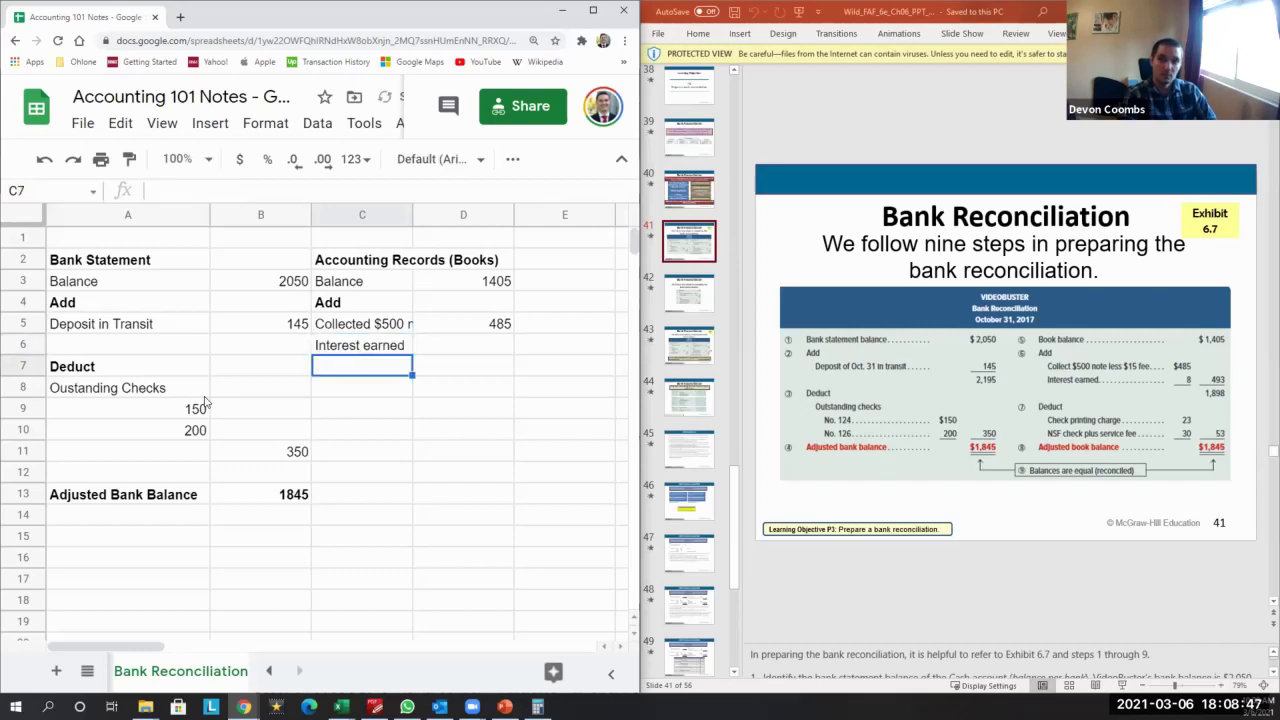
Enter 8 in D6 as the interest earned amount
key(Up)
key(Right)
text(8)
key(Return)
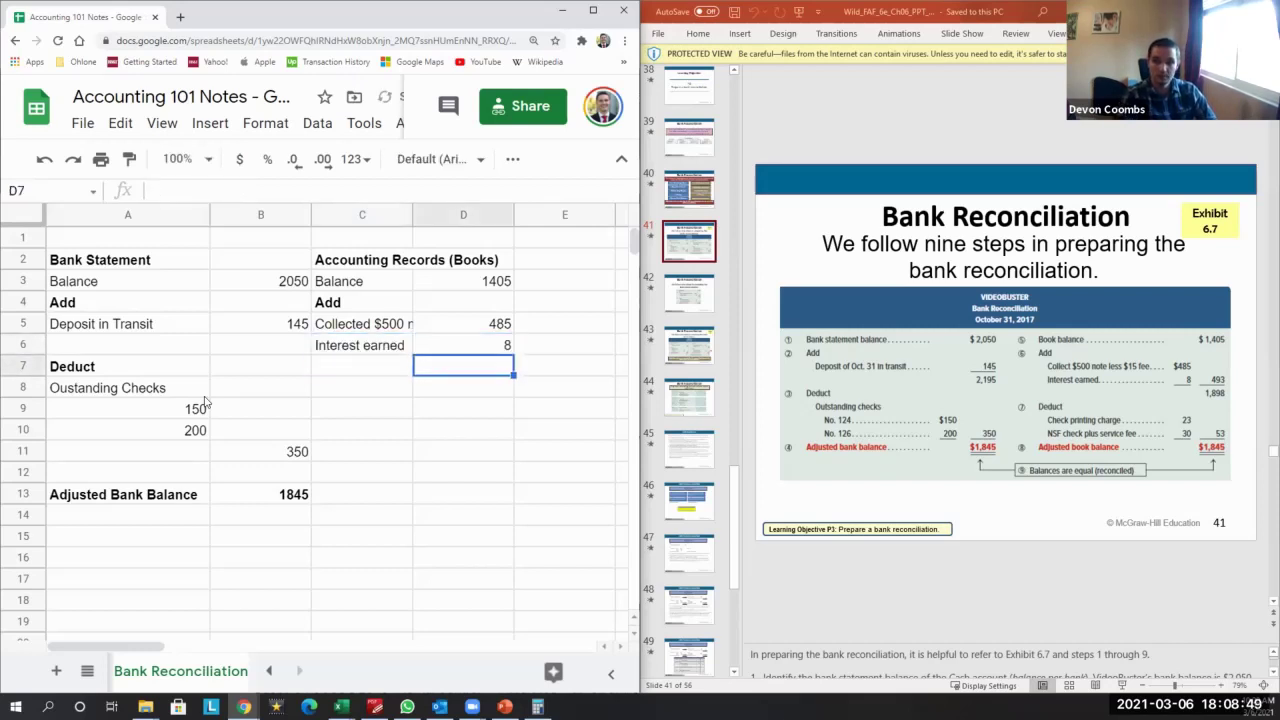
Add the collected note and interest earned in D7 with the formula =D5+D6
text(=)
key(Up)
key(Up)
text(+)
key(Up)
key(Return)
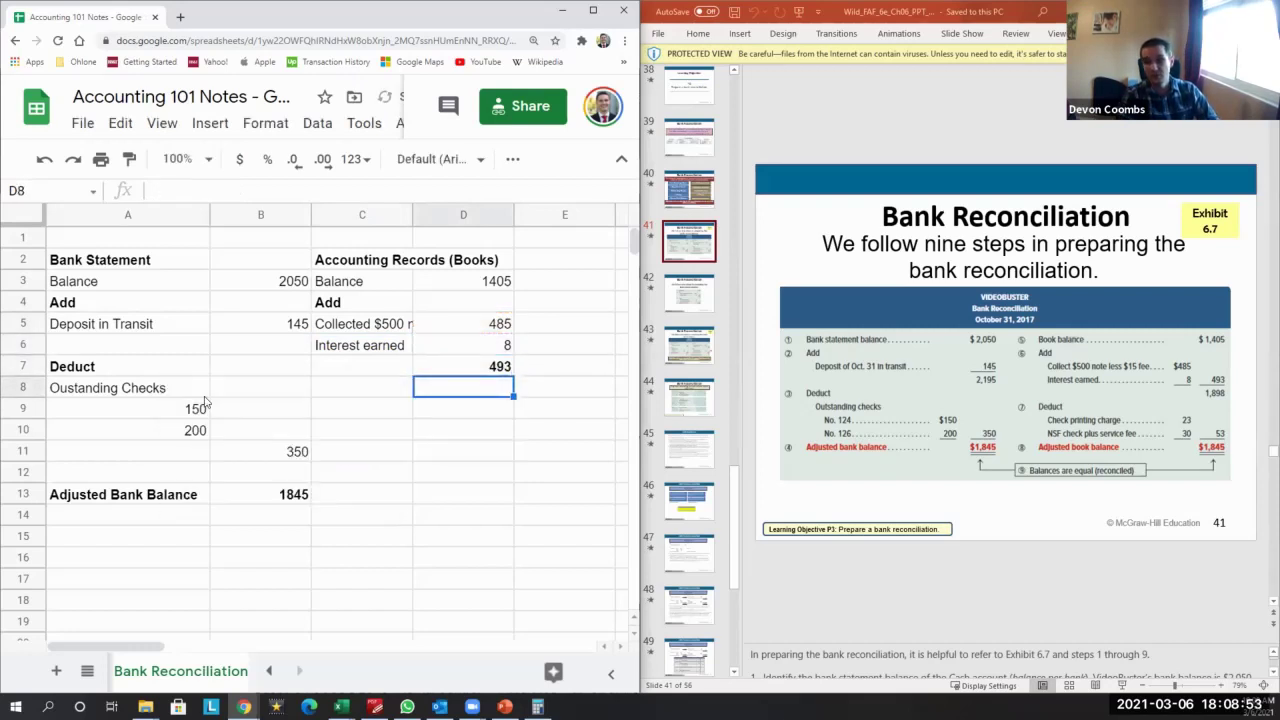
key(Left)
key(Right)
key(Up)
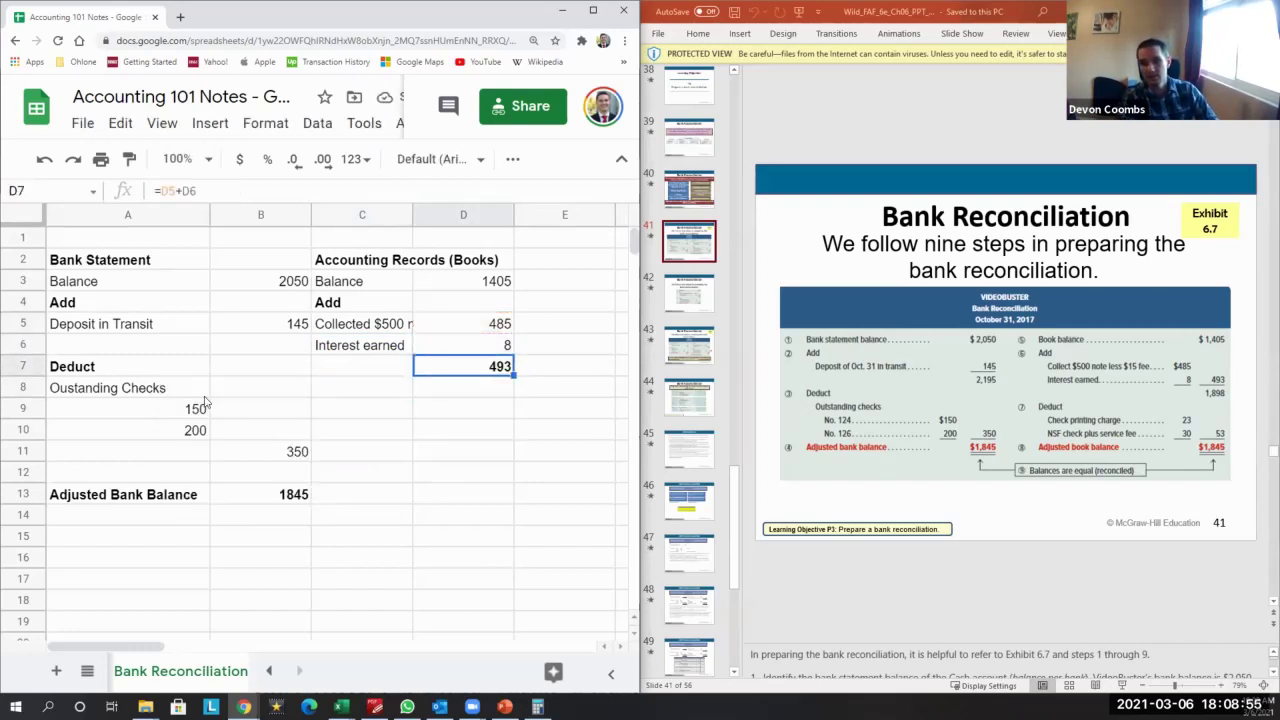
Extend the formula in D7 to =D5+D6+D3 so it includes the book balance, and label it "Total" in C7
key(Return)
text(+)
click(476, 284)
key(Return)
key(Up)
key(Left)
text(Total)
key(Return)
key(Up)
key(Right)
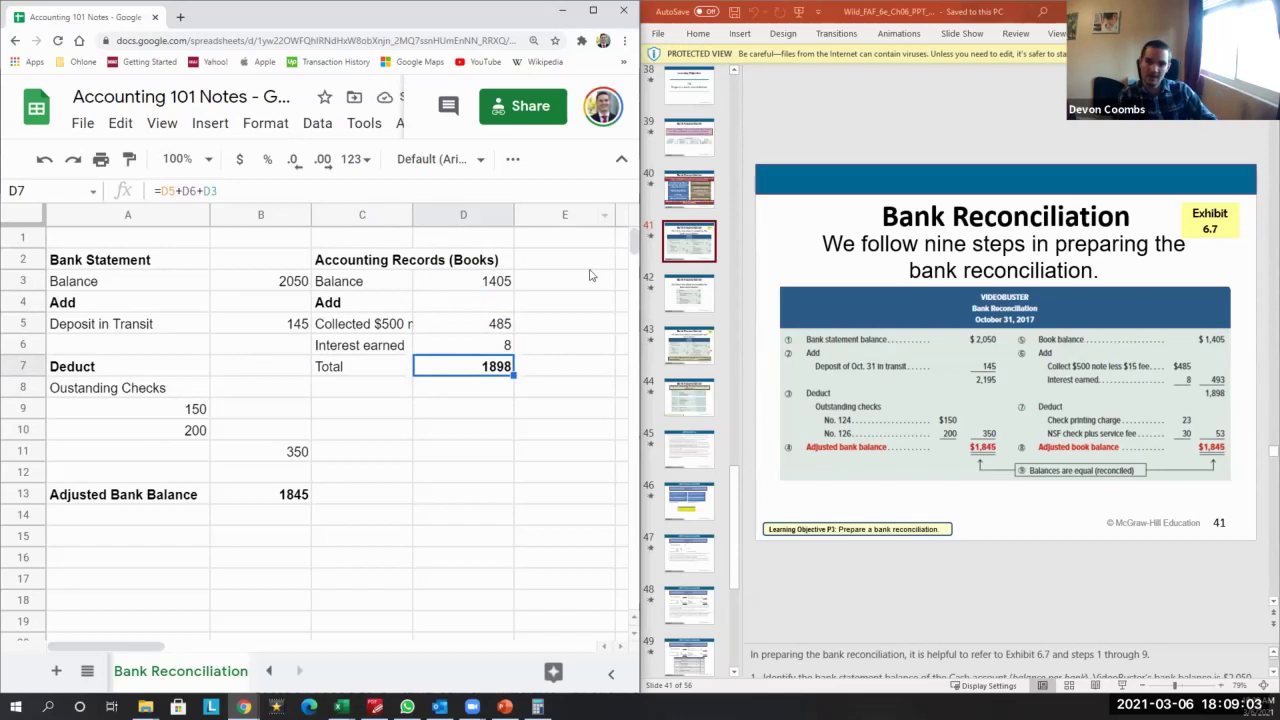
Enter the heading "Dedcut" in C8, below the book-side total
click(484, 279)
click(441, 420)
key(Left)
key(Up)
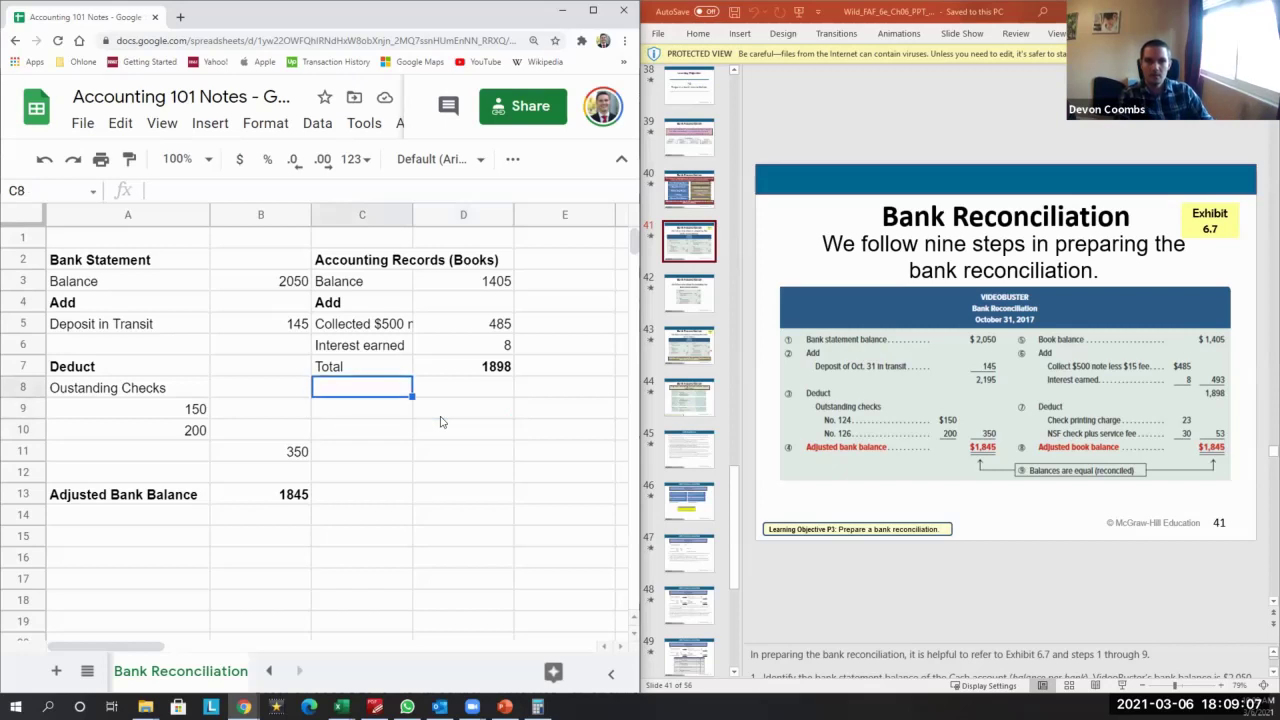
text(Dedcut)
key(Return)
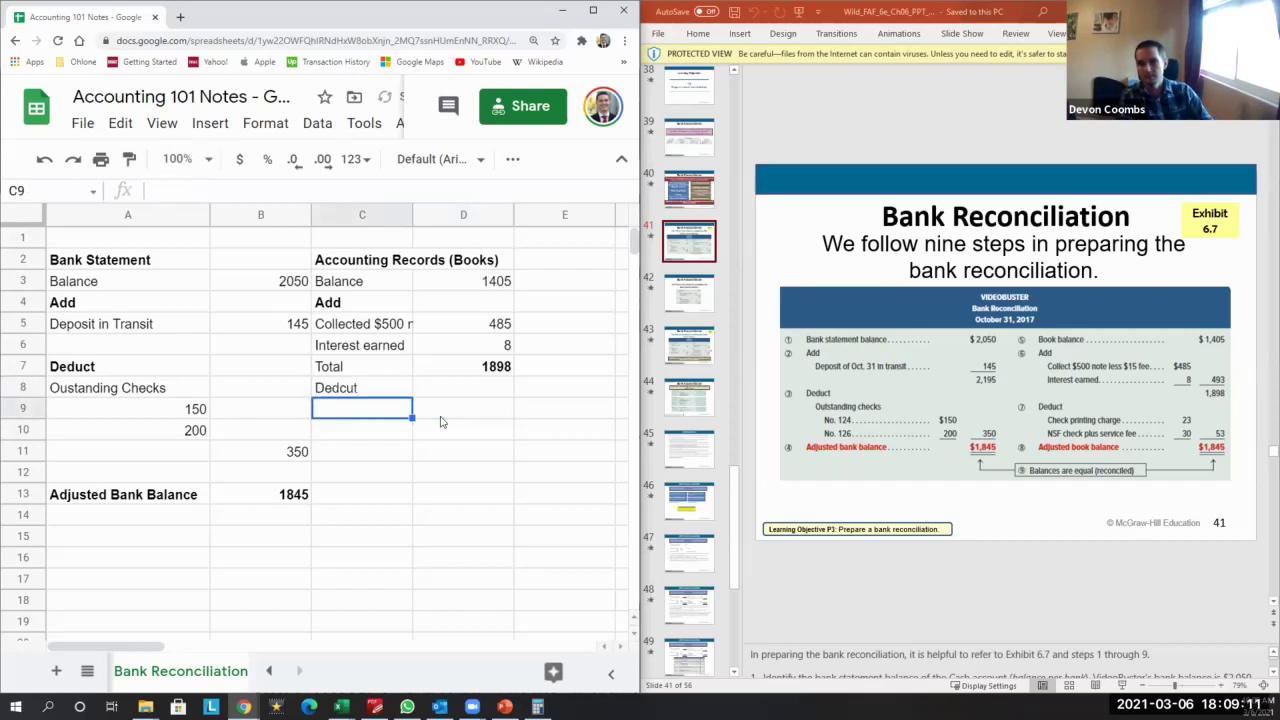
Enter the labels "Check printing change" in C9 and "NSF check plus service fee" in C10
text(Check printing change)
key(Return)
text(NSF check)
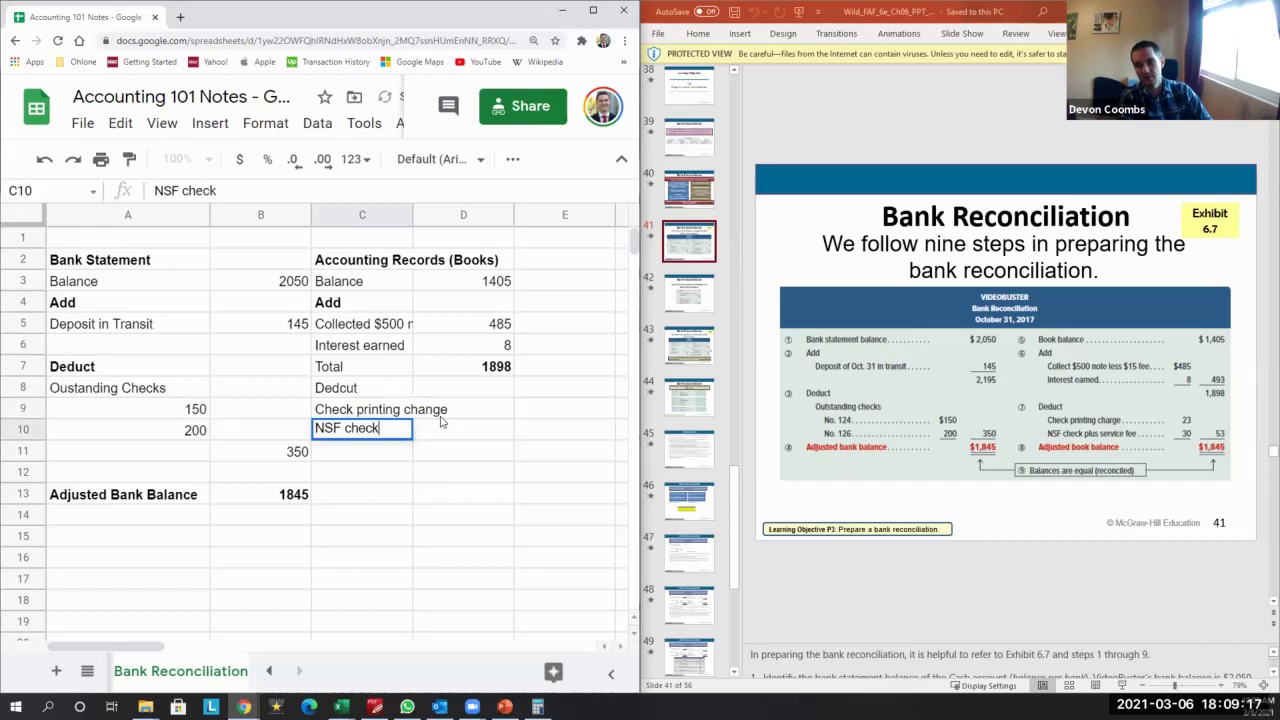
text( plus service fee)
key(Tab)
click(440, 413)
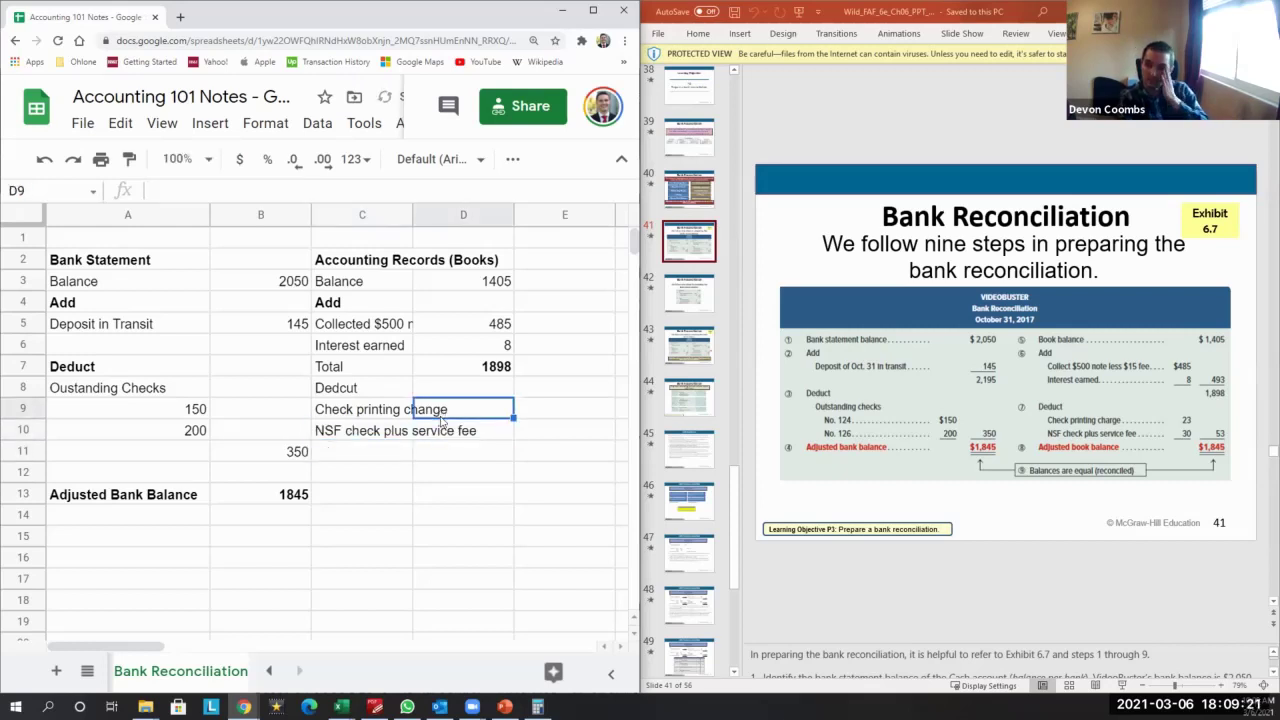
Enter the deduction amounts 23 in D9 and 30 in D10
text(23)
key(Return)
text(30)
key(Return)
text(=D7-)
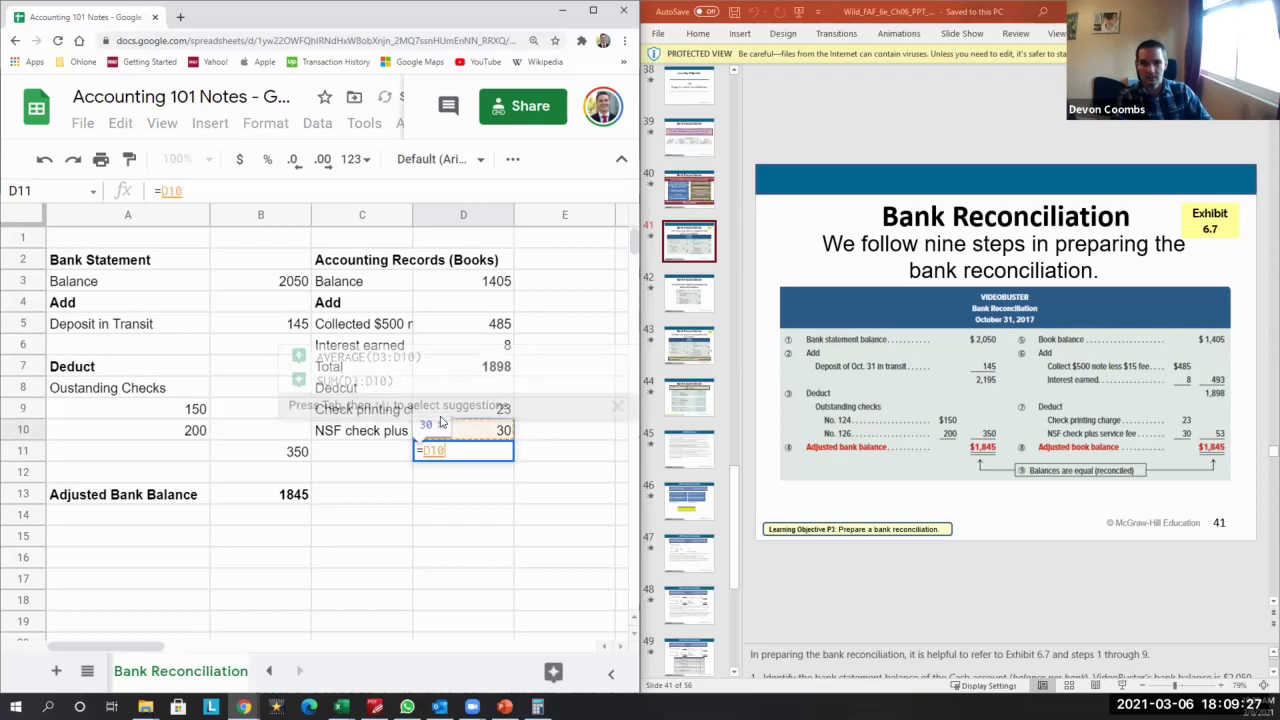
key(Escape)
Calculate the adjusted book balance in D13 with the formula =D7-D9-D10
key(Down)
key(Down)
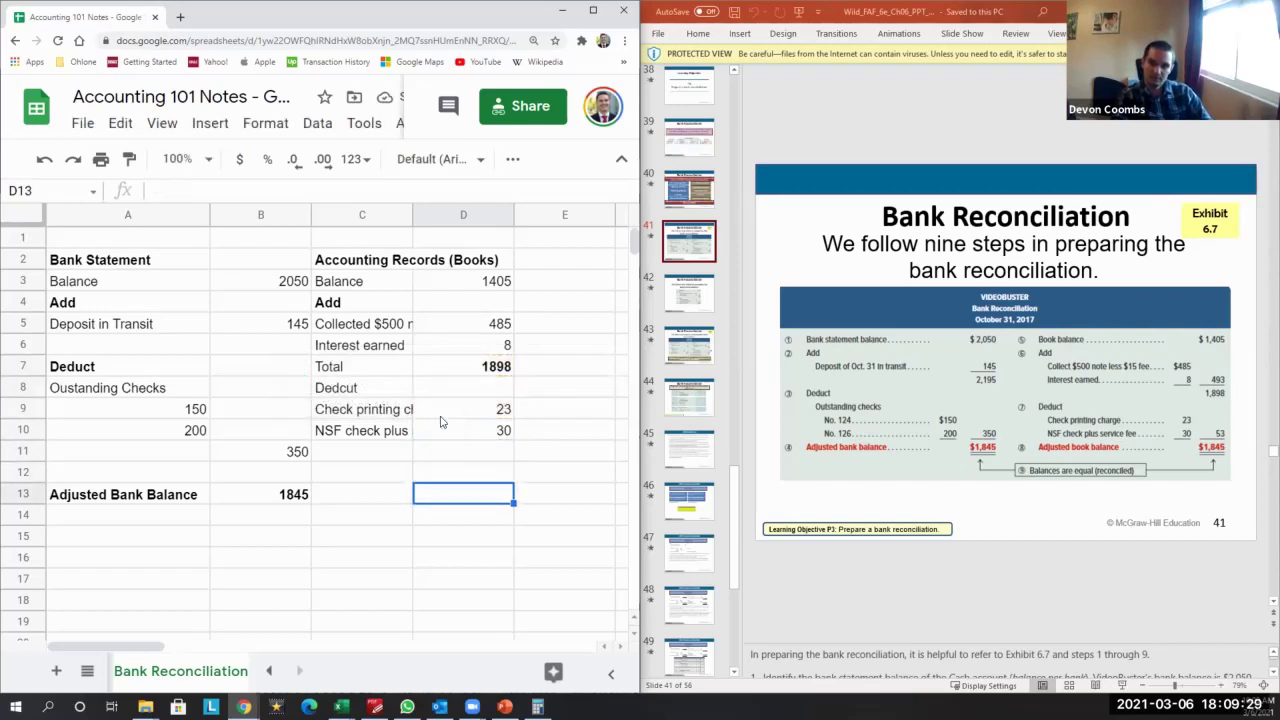
text(=)
click(440, 418)
key(Up)
key(Up)
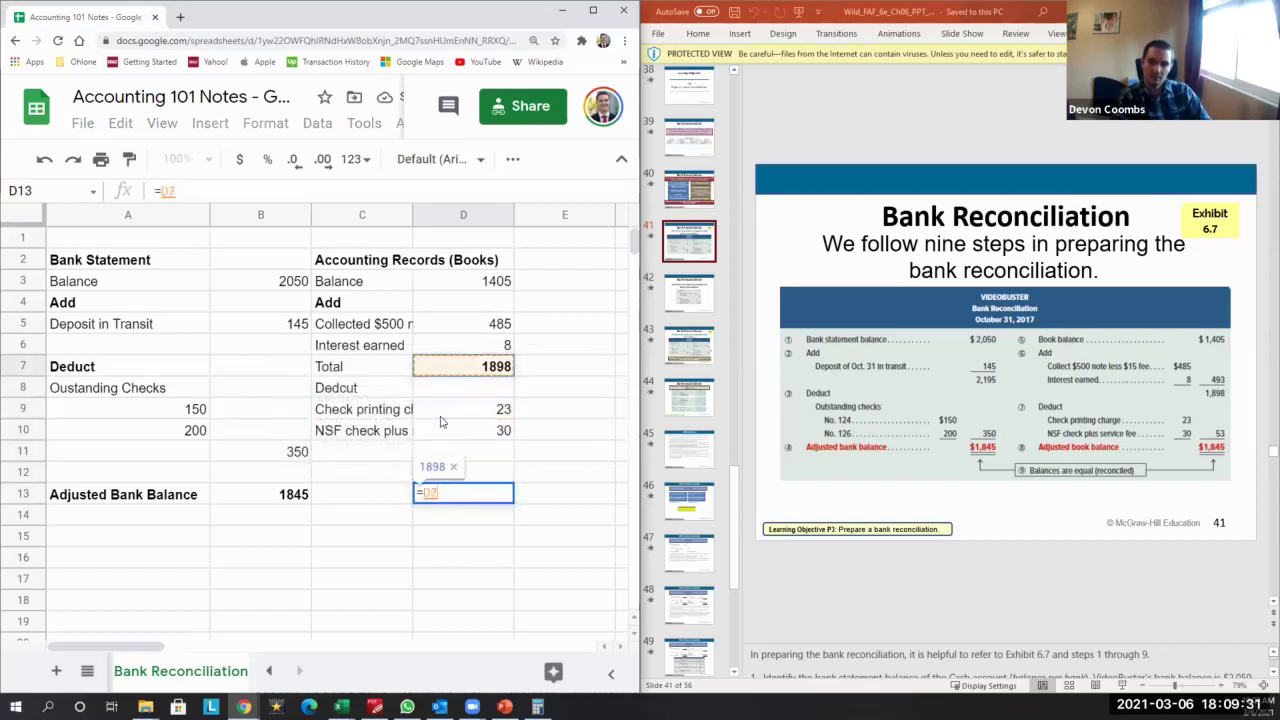
text(-)
click(440, 418)
text(-)
click(440, 422)
key(Return)
key(Up)
key(Left)
key(Left)
key(Right)
key(Right)
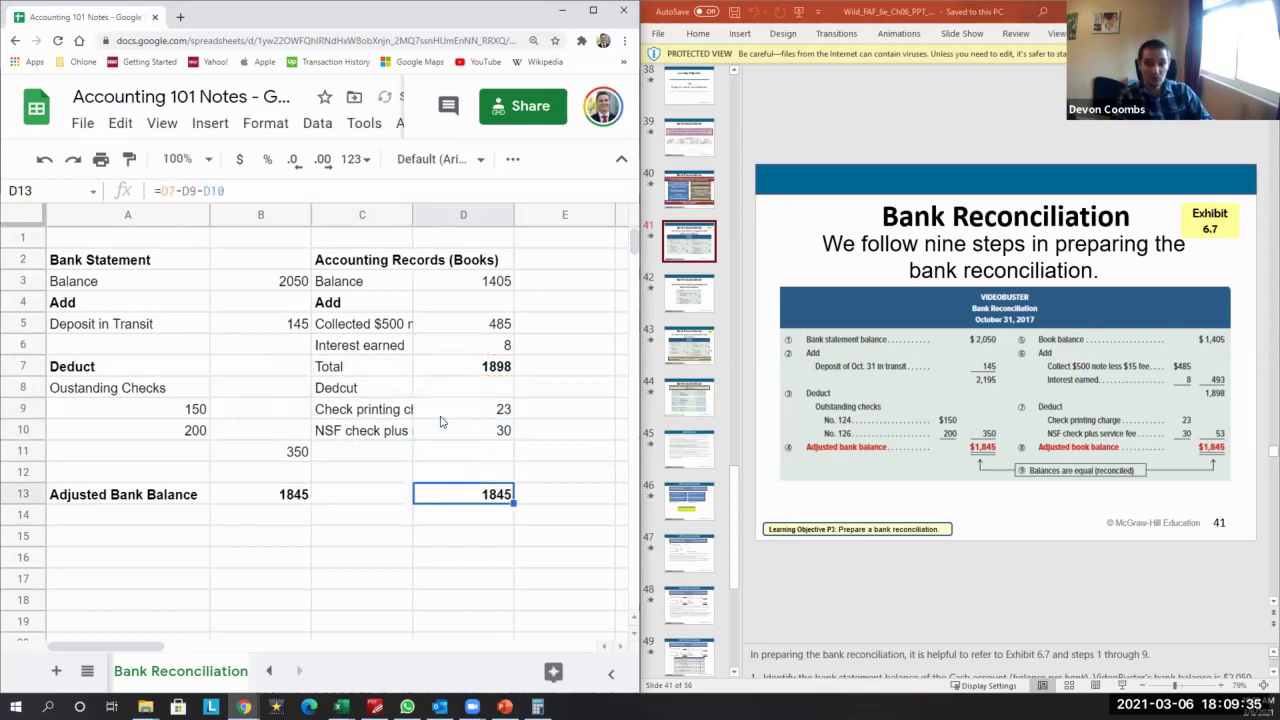
Add a check in E13 that compares the two adjusted balances with the formula =B13=D13
key(Right)
text(=)
key(Left)
key(Left)
key(Left)
text(=)
key(Left)
key(Return)
key(Up)
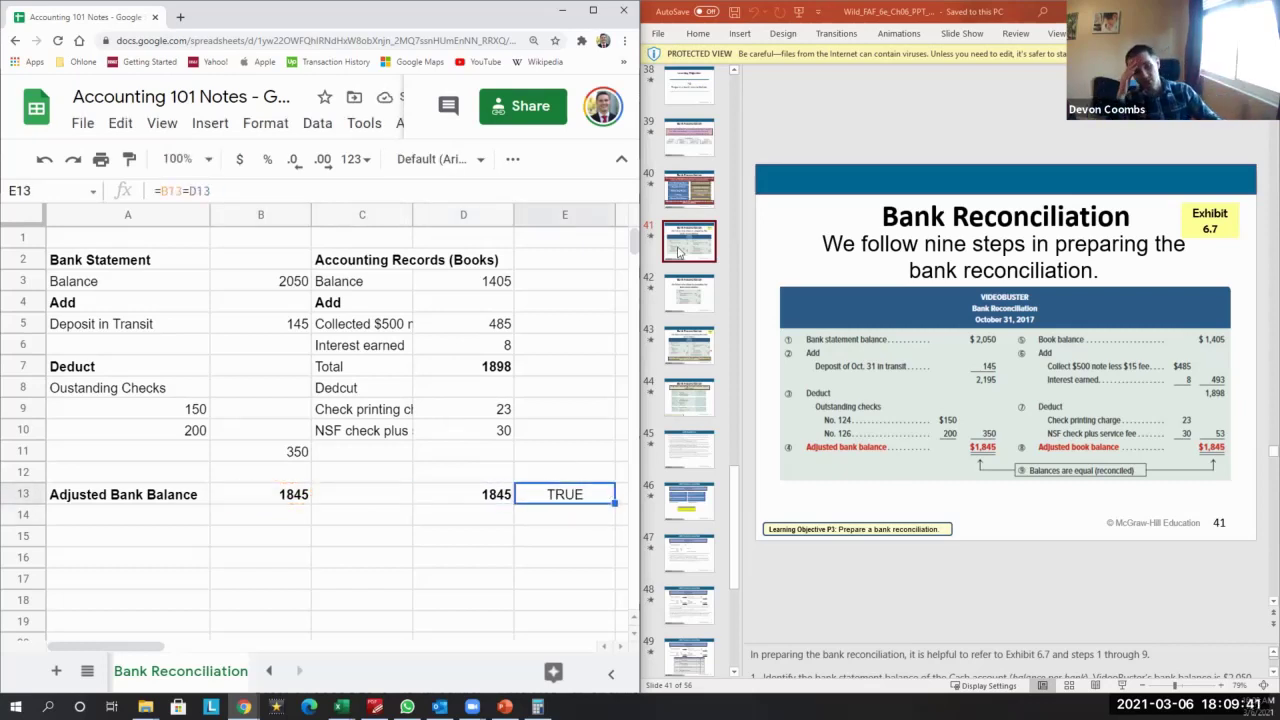
Test the equality check by overwriting the adjusted book balance in D13 with 1850, and undo the change
click(455, 494)
text(1850)
key(Return)
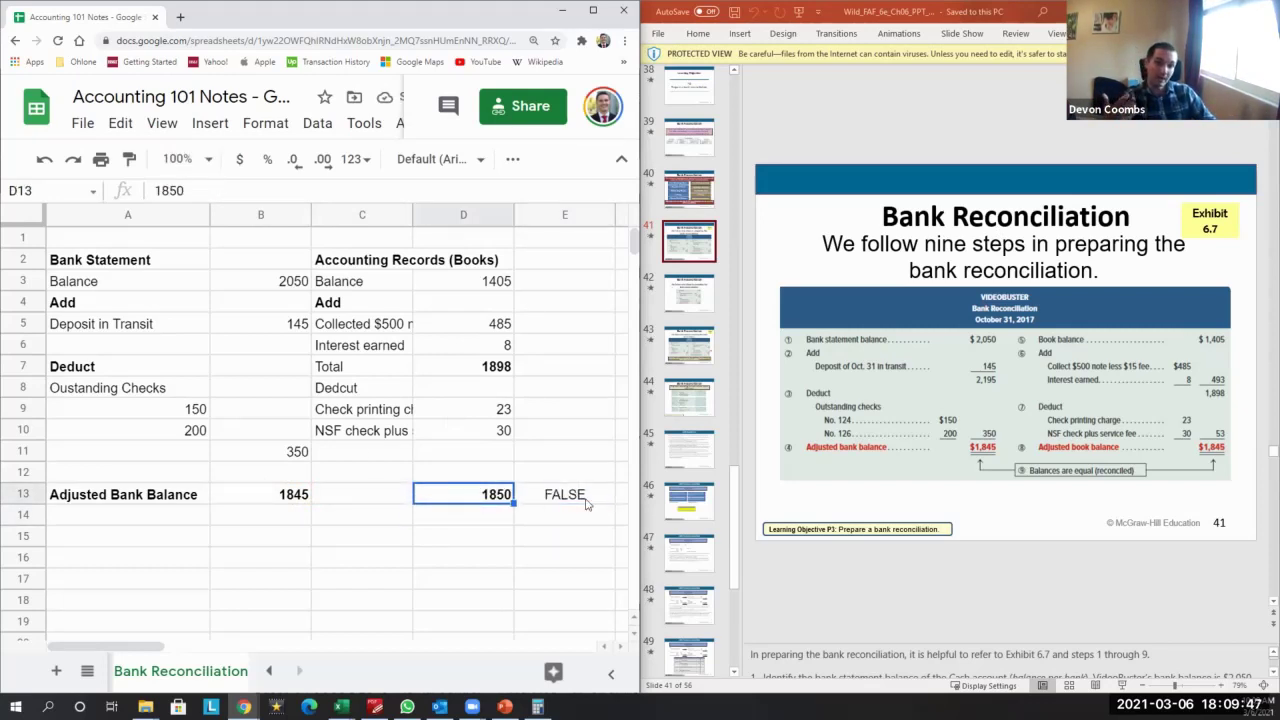
key(ctrl+z)
Label the adjusted book total "Adjusted Book Balance" in C13
key(Left)
key(Left)
key(Left)
key(Right)
key(Right)
text(Adjuste)
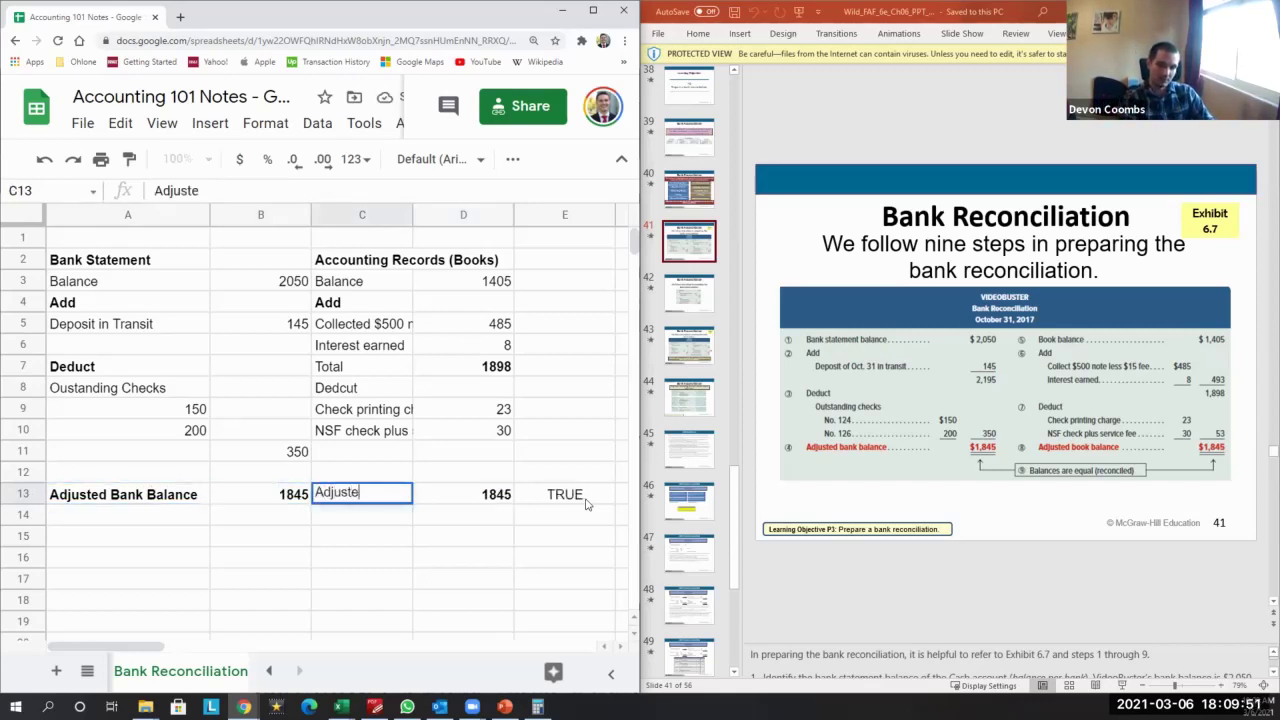
text(d Book Balance)
key(Return)
key(Up)
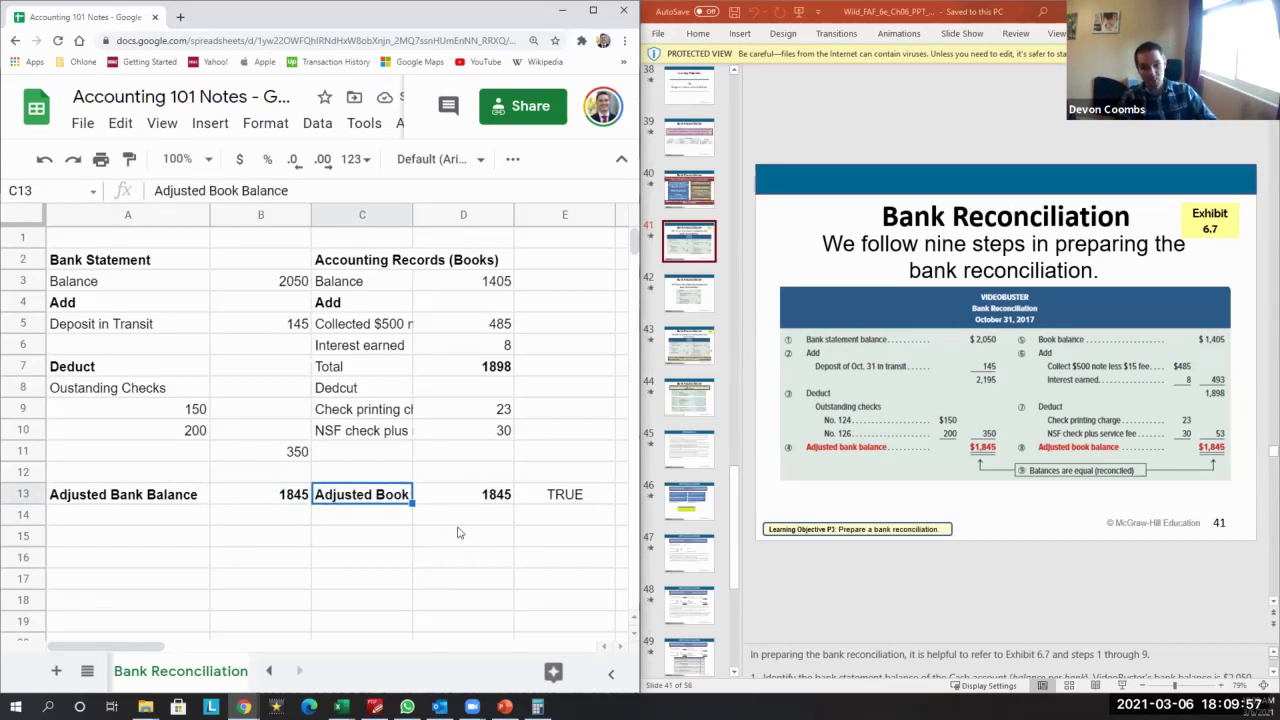
click(452, 488)
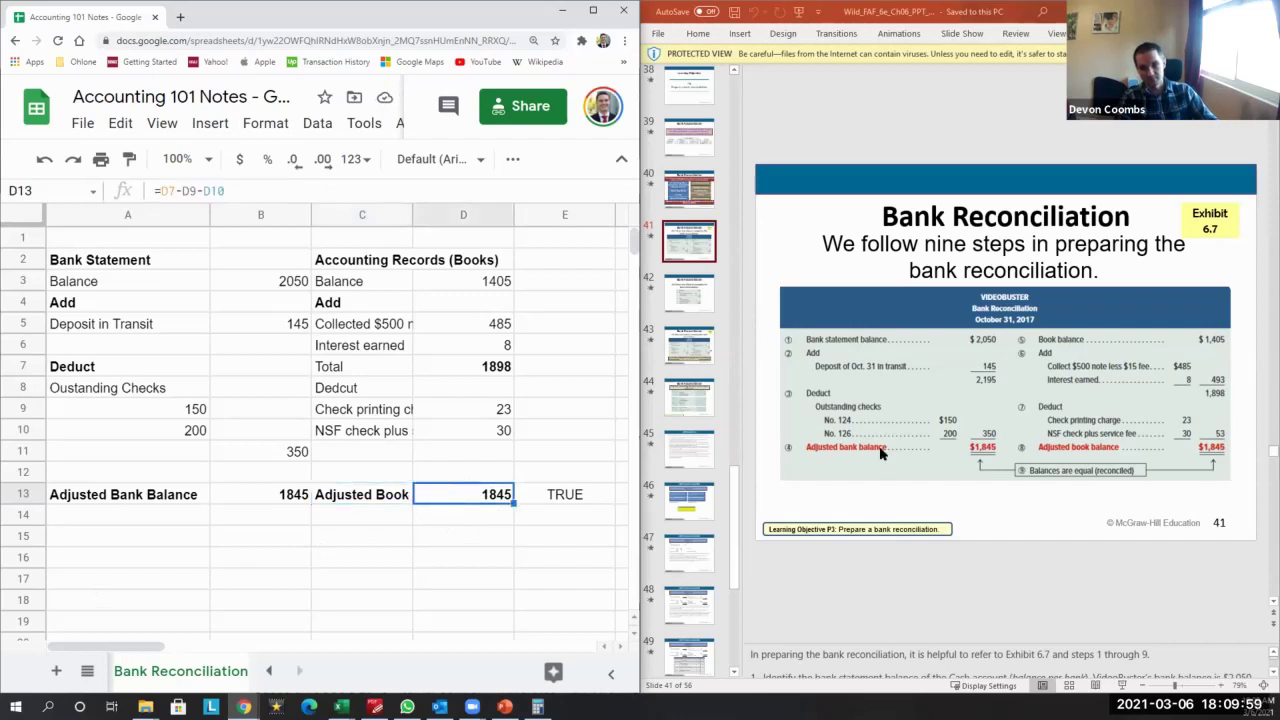
Switch to the PowerPoint deck and examine the adjusting entries on slide 44, enlarged and placed beside the spreadsheet
click(697, 301)
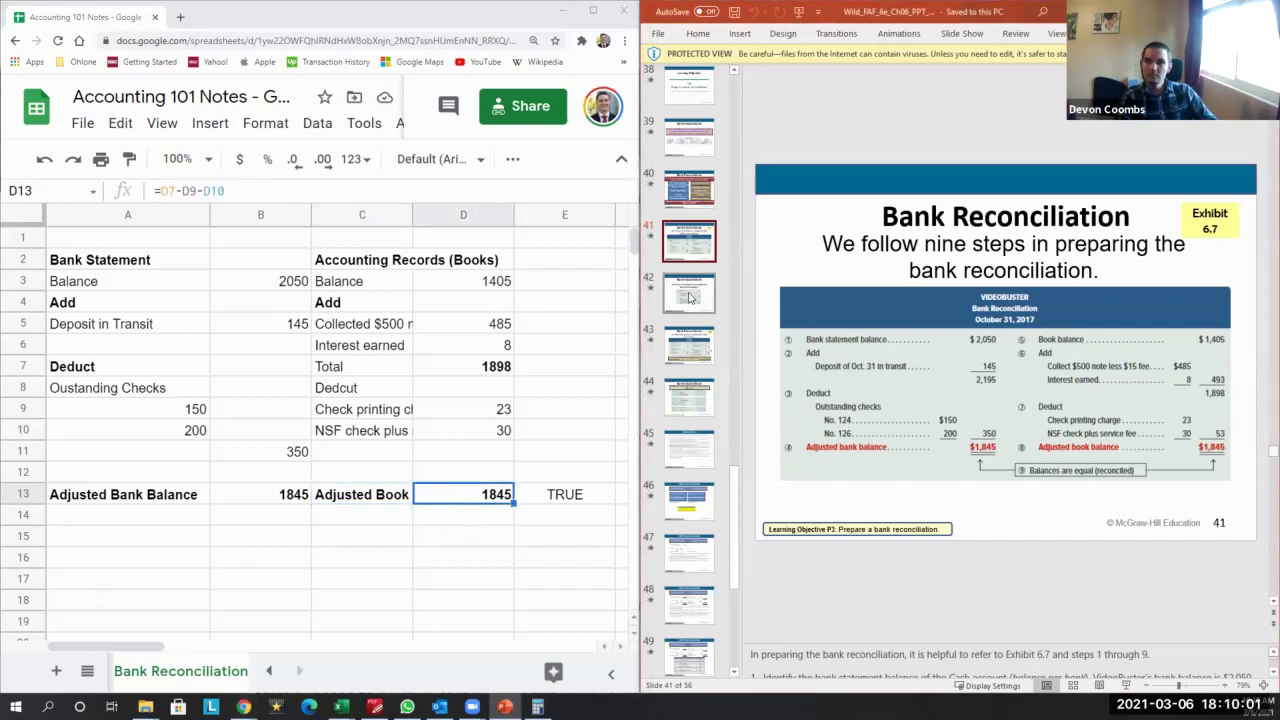
click(688, 297)
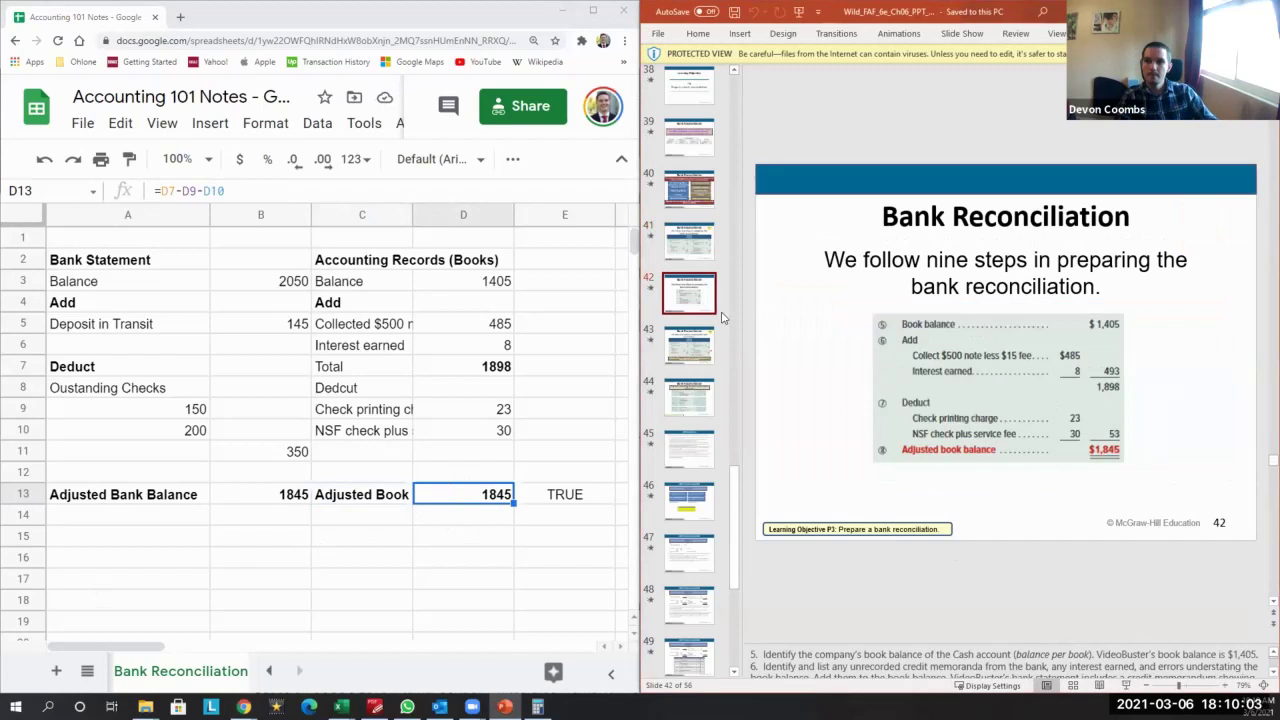
key(Down)
key(Up)
key(Down)
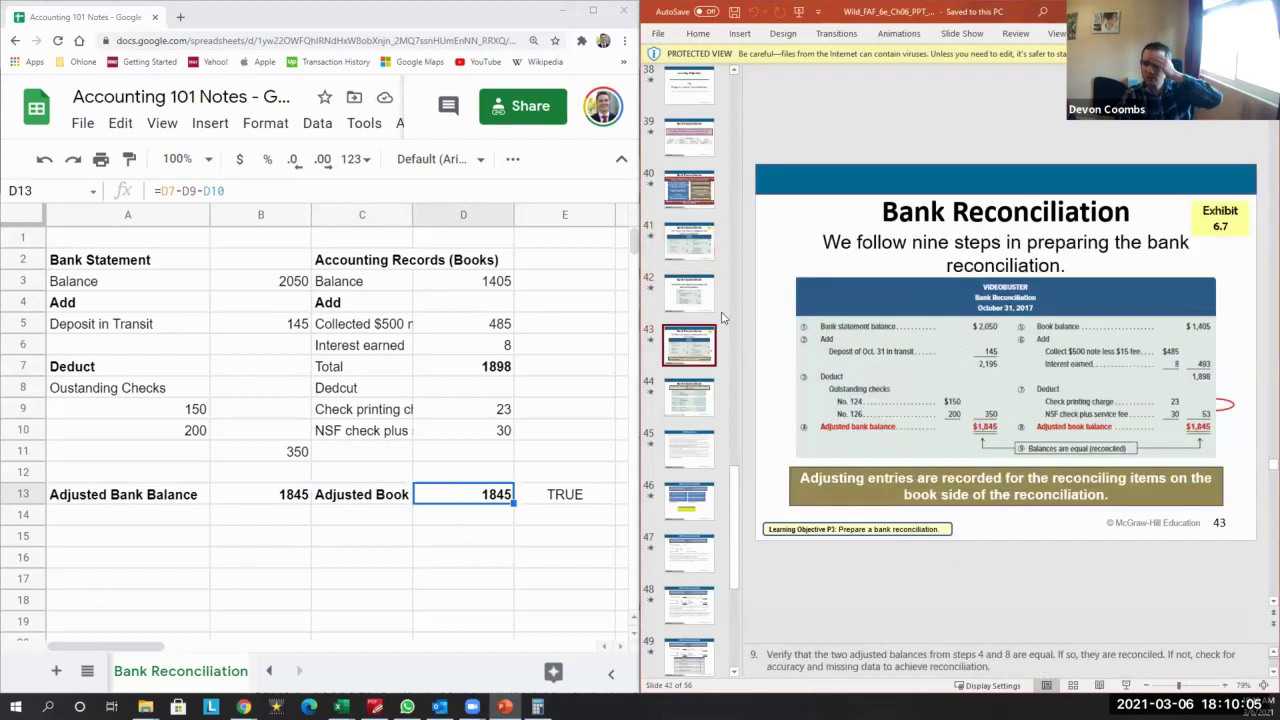
key(Down)
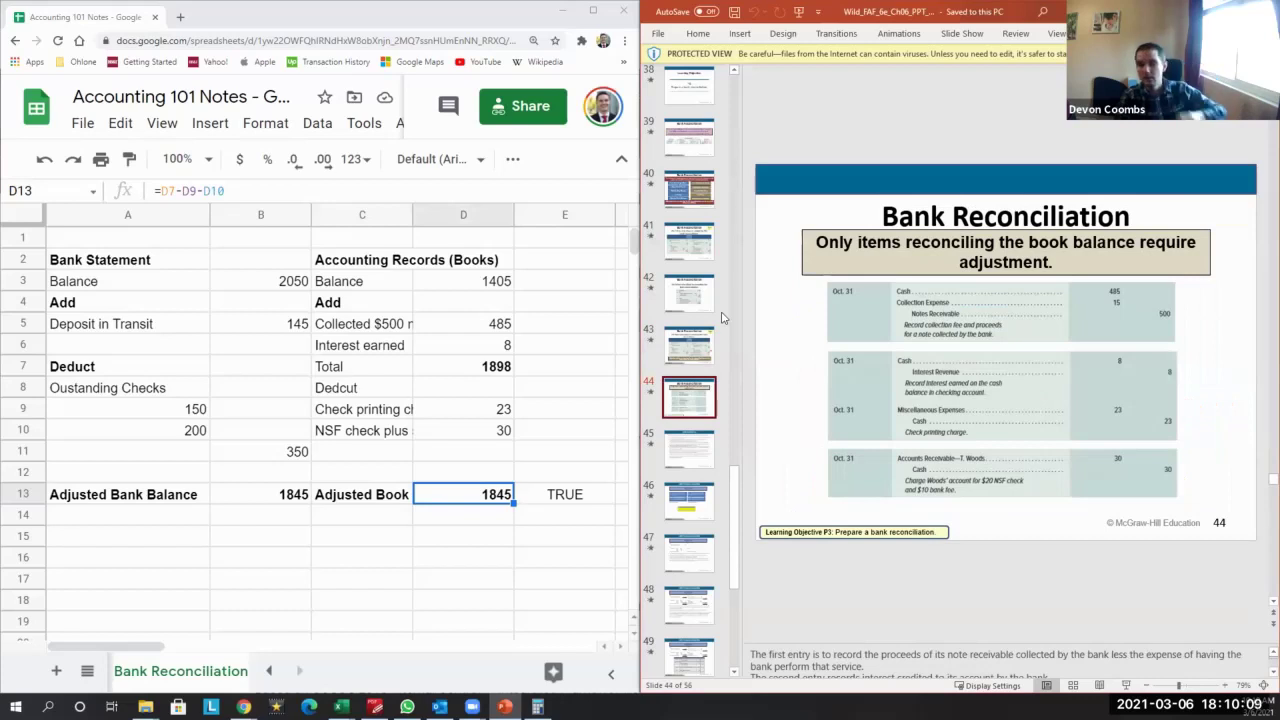
key(super+Up)
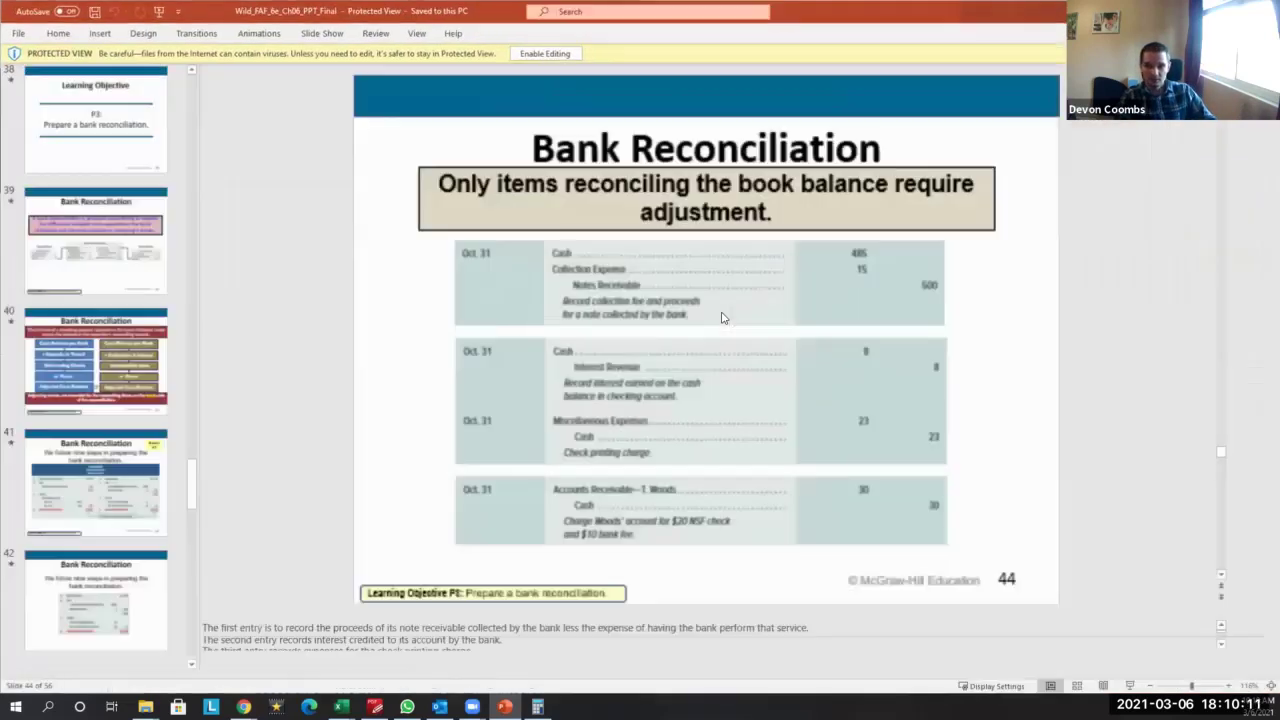
scroll(725, 316, up, 3)
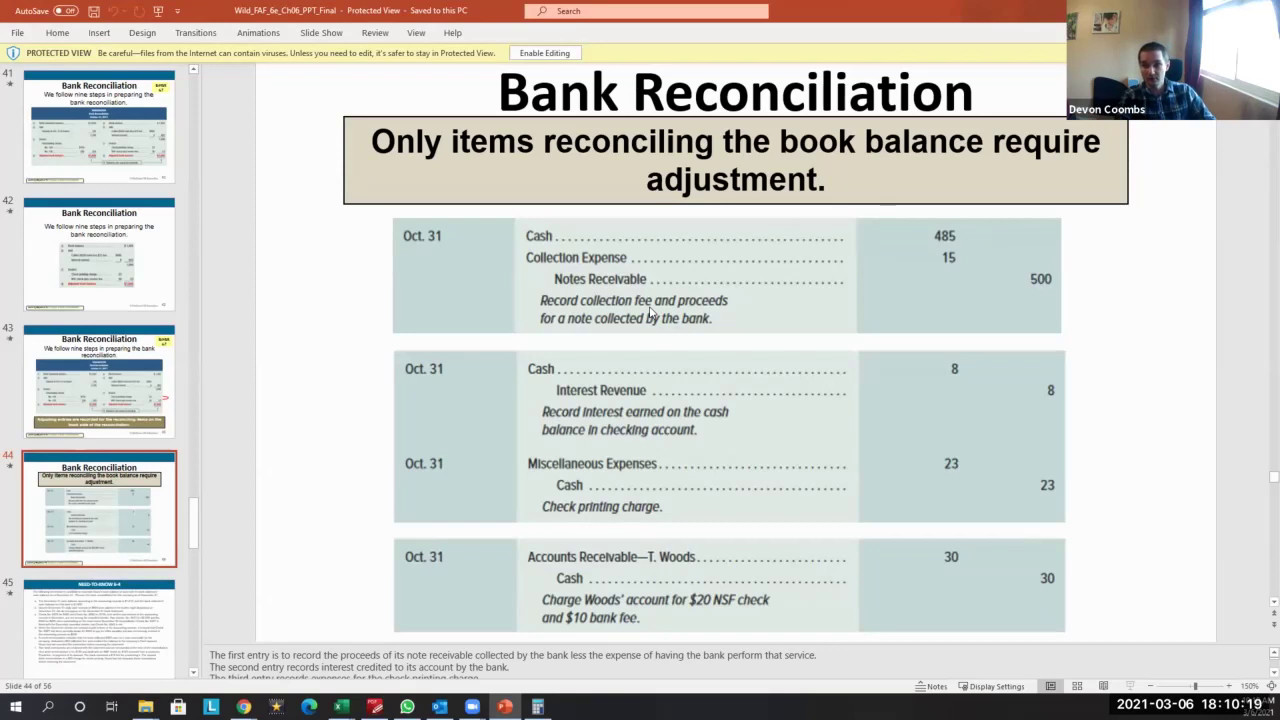
key(super+Right)
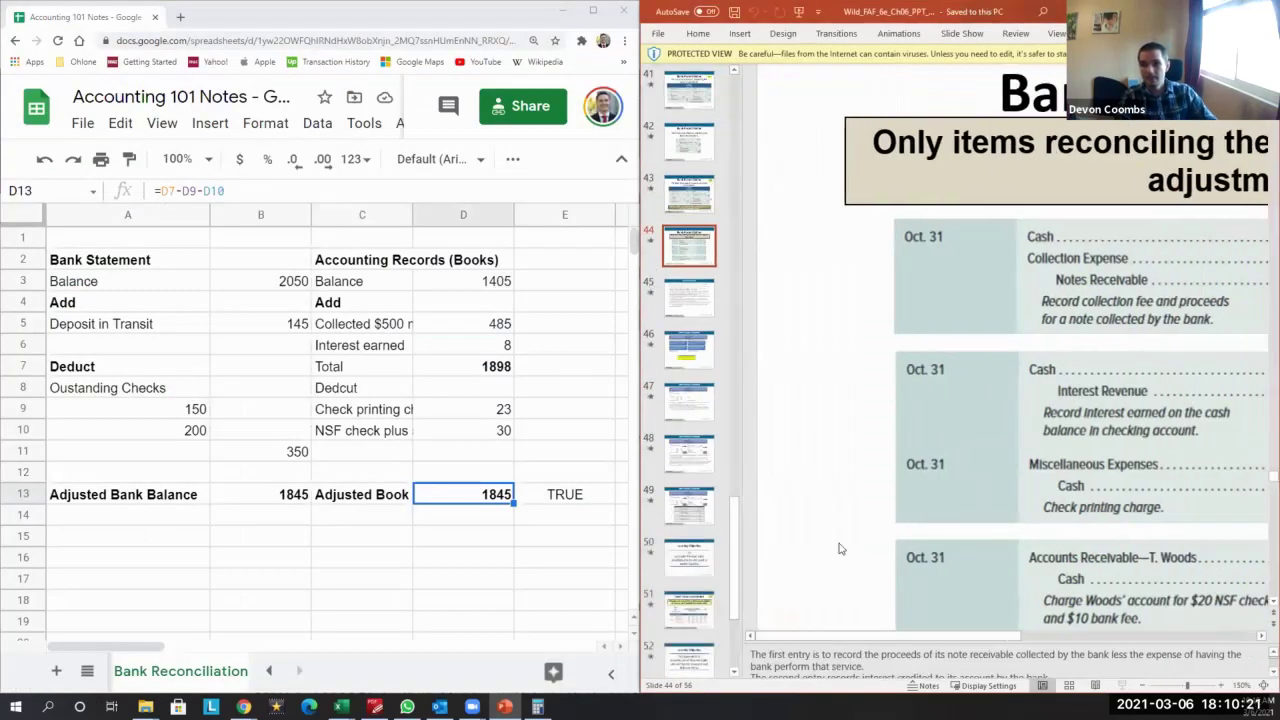
drag(941, 637, 1034, 637)
Switch back to the spreadsheet and enter the heading "AJEs" in A16, below the reconciliation
click(327, 458)
click(259, 584)
key(Left)
key(Up)
text(Cas)
key(BackSpace)
key(BackSpace)
key(BackSpace)
key(Right)
key(Right)
text(ADJ)
key(BackSpace)
key(BackSpace)
key(BackSpace)
key(Left)
key(Left)
text(AJE)
key(Return)
key(Up)
key(Return)
key(Return)
Enter the first entry's accounts: "Cash" in A17, "Collextion Expense" in A18 and "Notes Receivable" in B19
text(Cash)
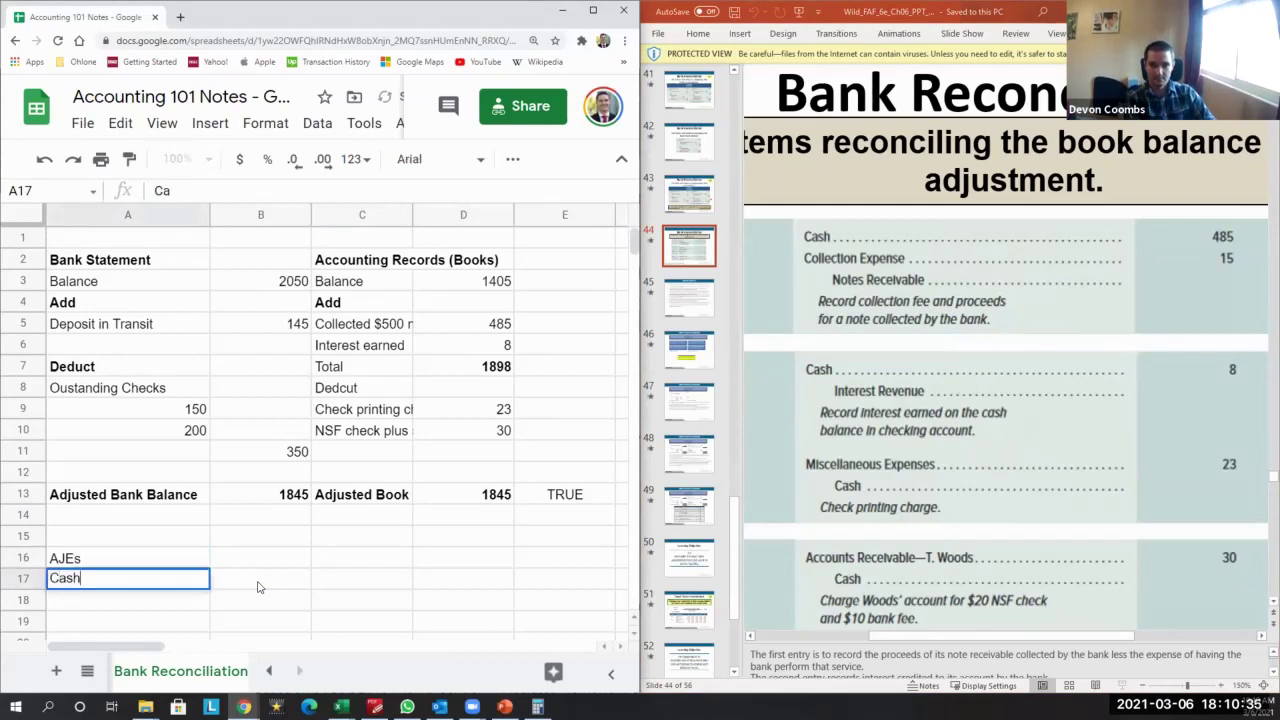
key(Return)
text(Collextion Expense)
key(Return)
key(Tab)
text(Notes Receiv)
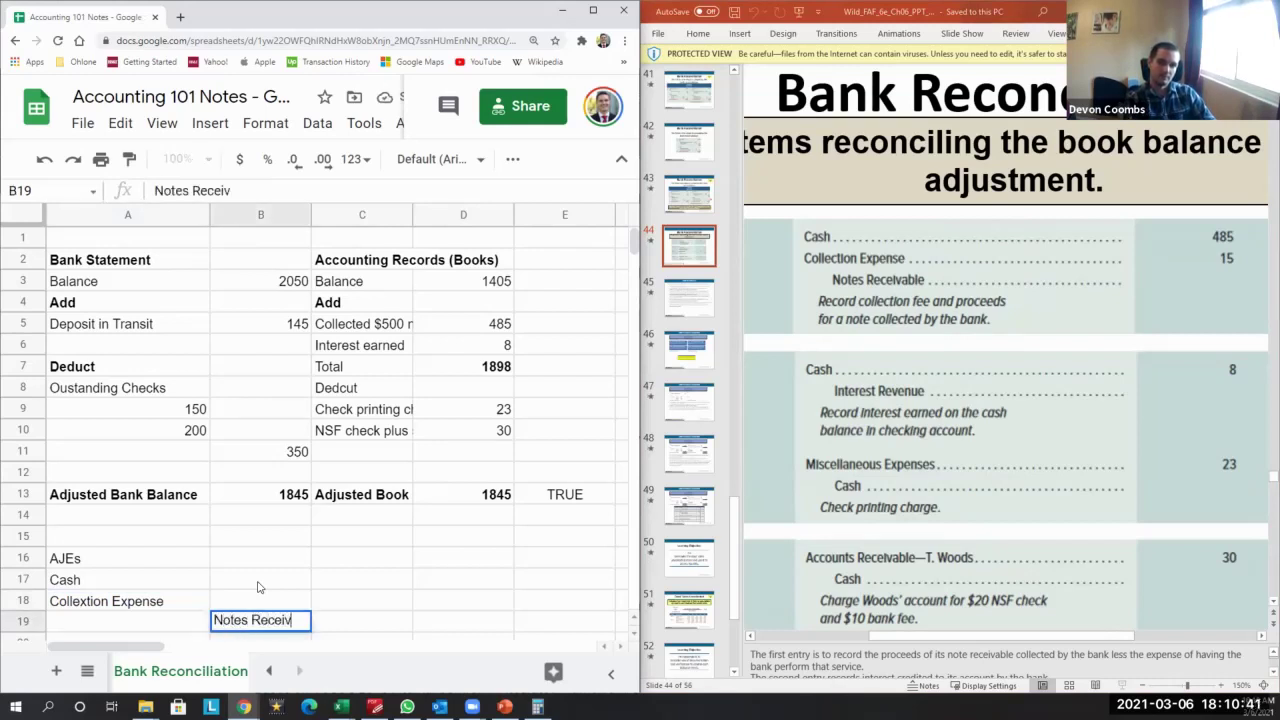
text(able)
Review the book-side reconciling items and their amounts in columns C and D
scroll(257, 587, down, 1)
key(Up)
key(Up)
key(Up)
key(Up)
key(Up)
key(Up)
key(Up)
key(Up)
key(Up)
key(Up)
key(Up)
key(Up)
key(Up)
key(Up)
key(Up)
key(Up)
key(Up)
key(Right)
key(Down)
key(Down)
key(Right)
key(Down)
key(Down)
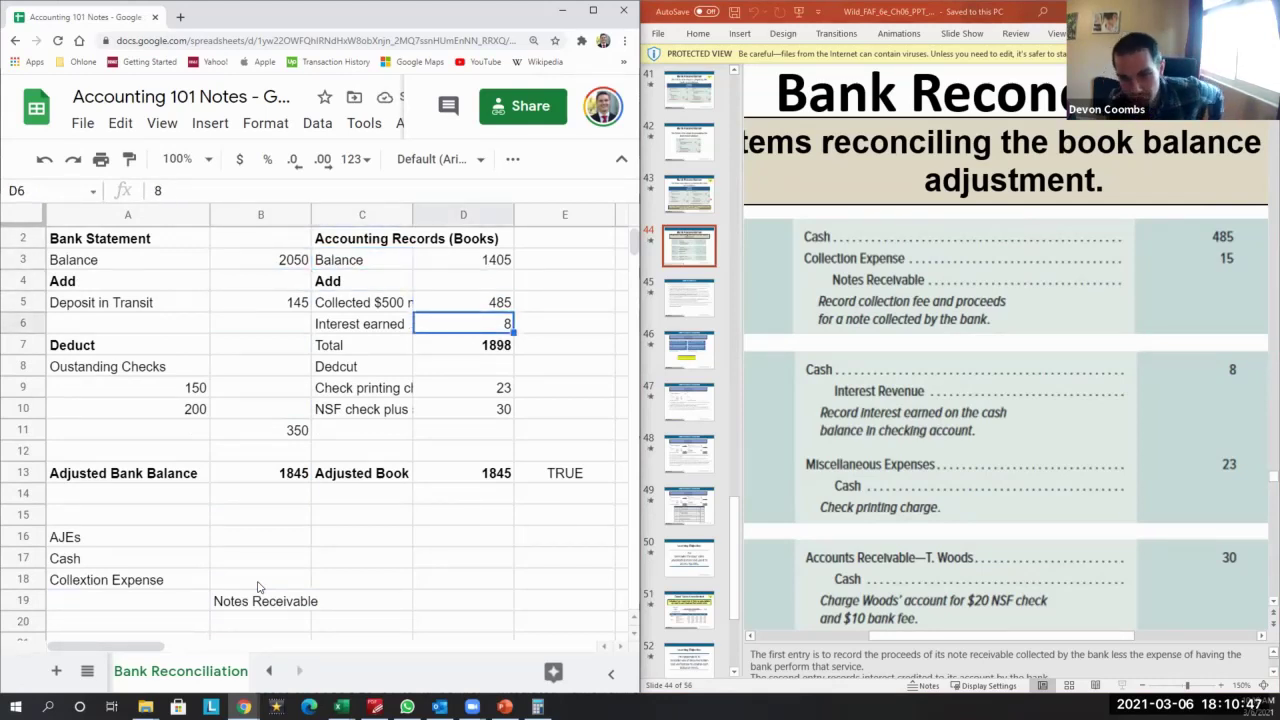
key(Down)
key(Down)
Link the Cash debit in B17 to the collected note amount with the formula =D5
key(Left)
key(Down)
key(Down)
key(Down)
key(Down)
key(Down)
key(Down)
key(Down)
key(Down)
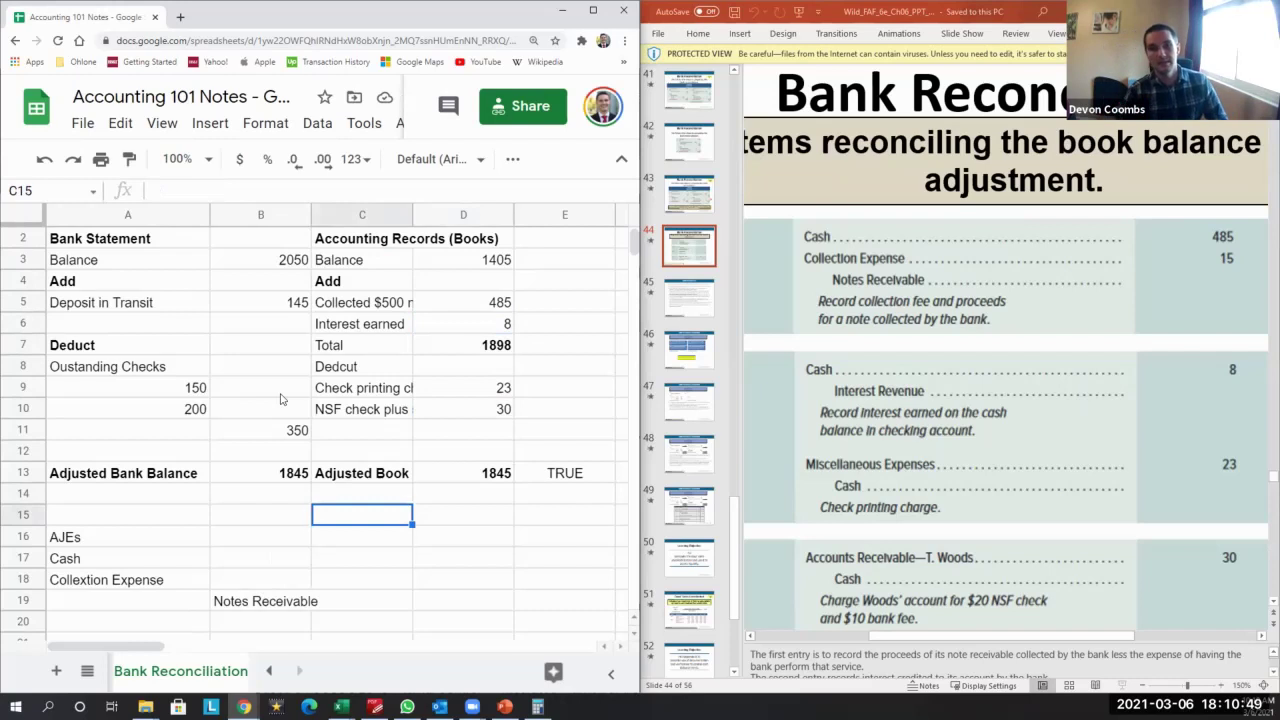
key(Down)
key(Left)
text(=)
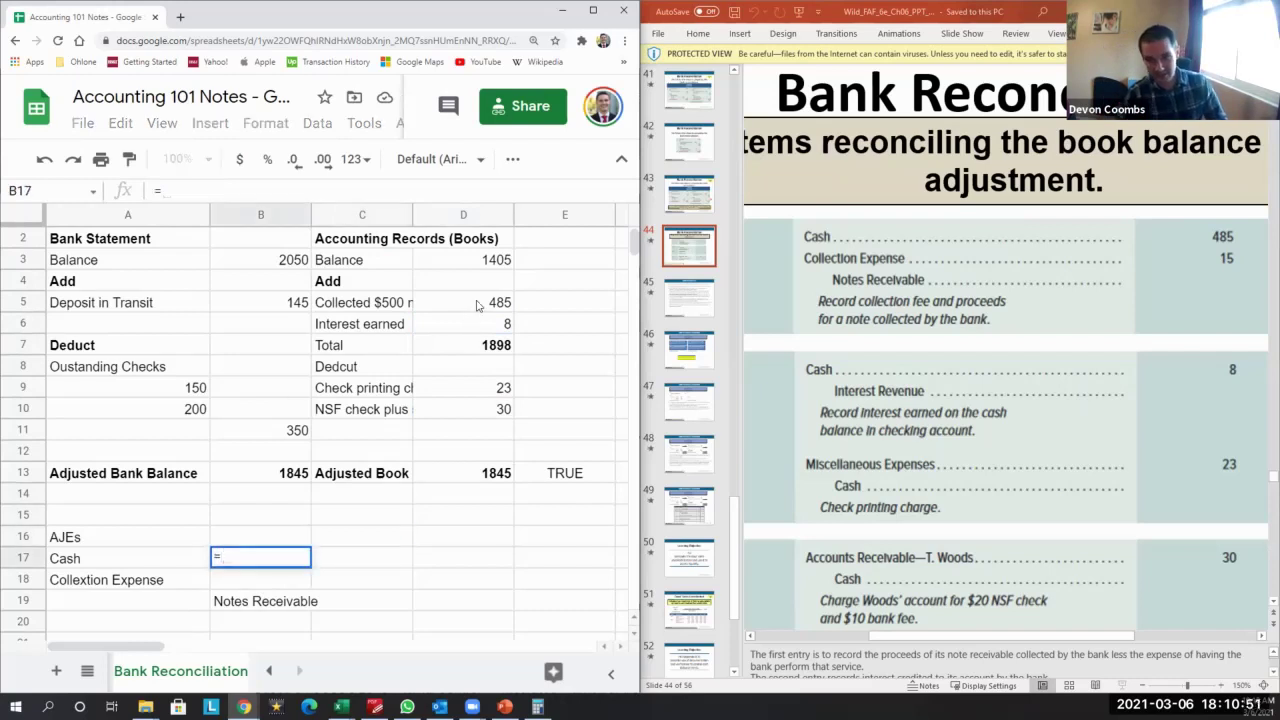
click(477, 305)
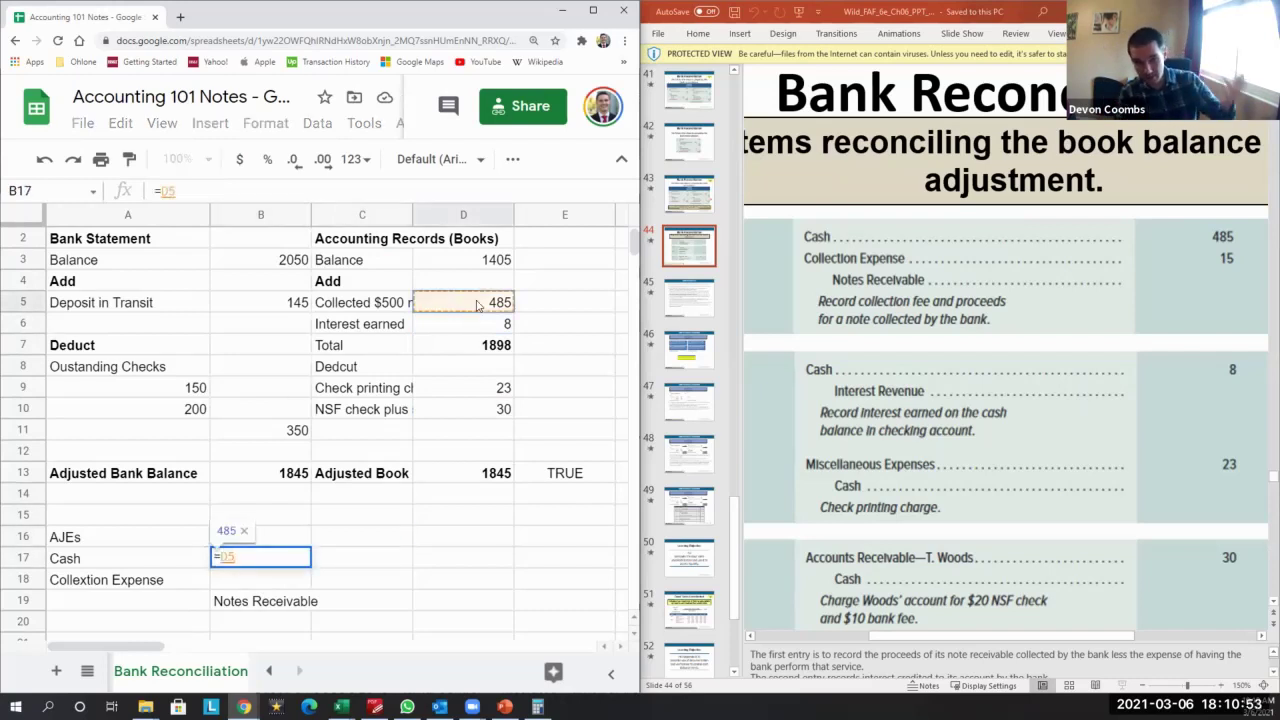
key(Return)
key(Up)
key(Down)
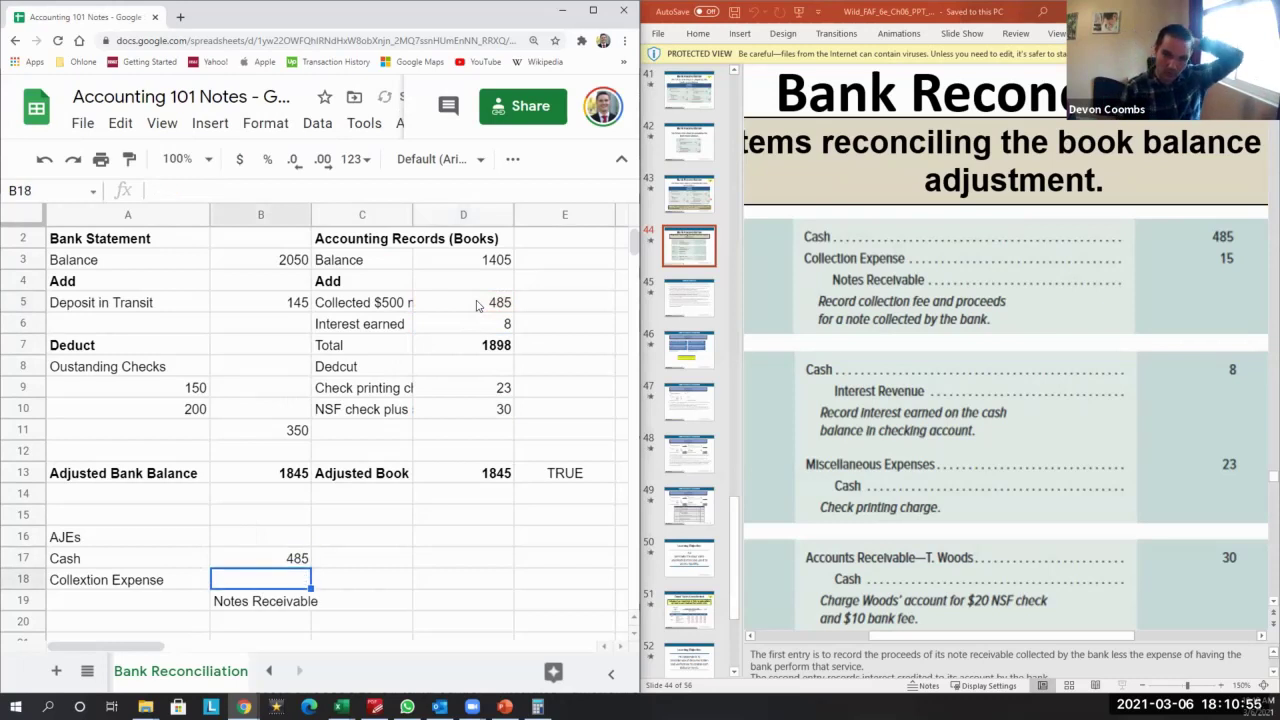
Correct the account name in A18 to "Collection Expense" and enter its debit of 15 in B18
key(Left)
key(Return)
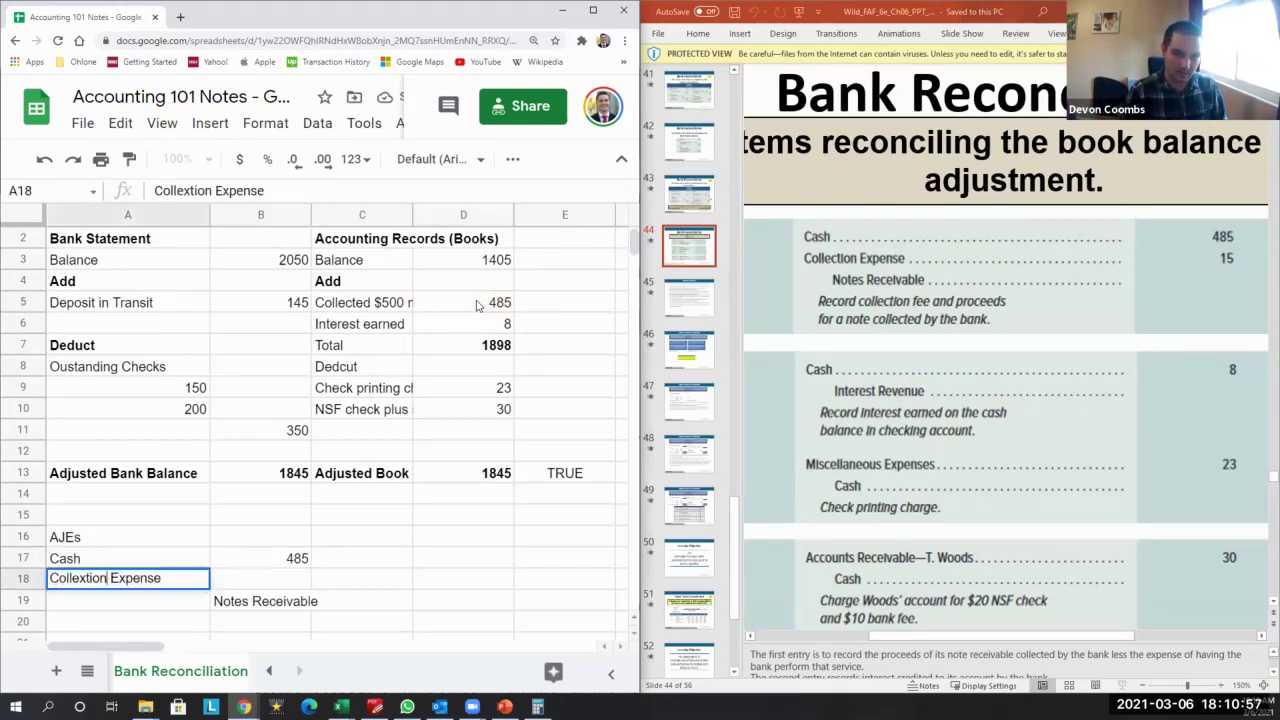
key(BackSpace)
text(c)
key(Up)
key(Right)
key(Down)
text(=15)
key(Return)
Enter the Notes Receivable credit in C19 as the sum of the two debits with the formula =B17+B18
click(362, 302)
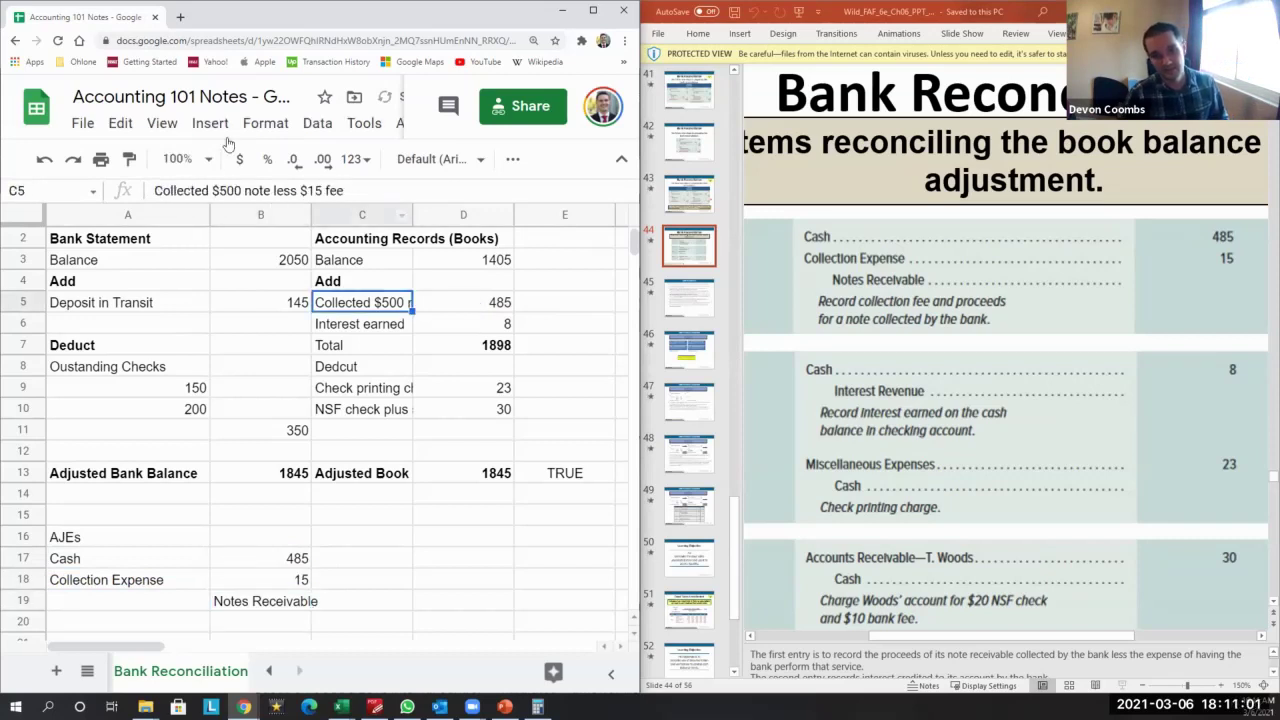
click(340, 598)
text(=)
key(Up)
key(Up)
key(Left)
text(+)
key(Up)
key(Left)
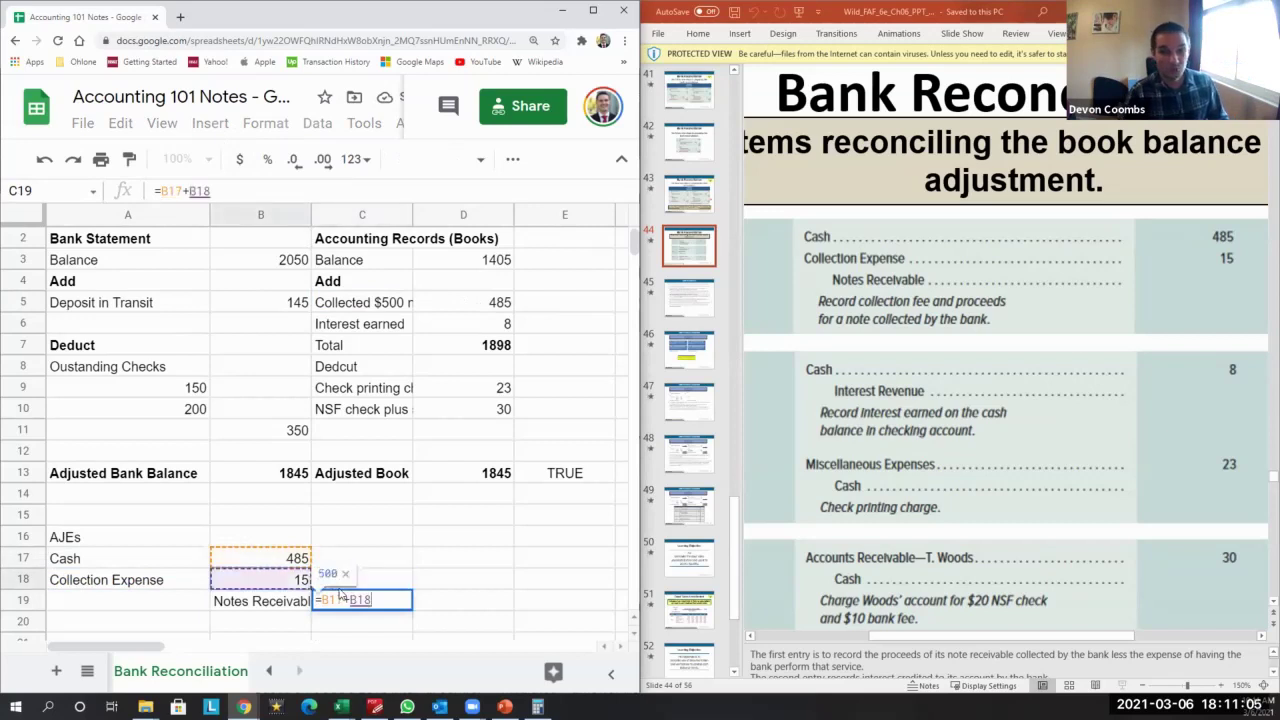
key(Return)
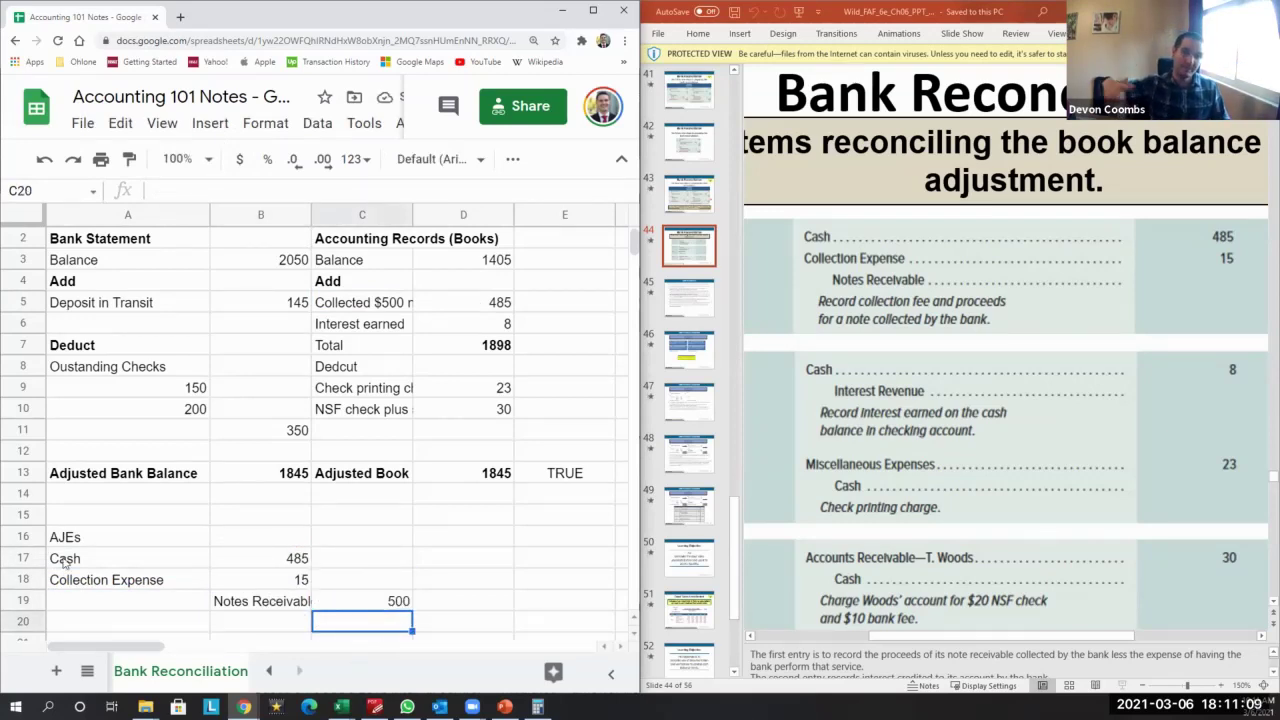
Enter the second entry's accounts below the first: "Cash" in A21 and "Interest Revenue" in B22
key(Down)
key(Left)
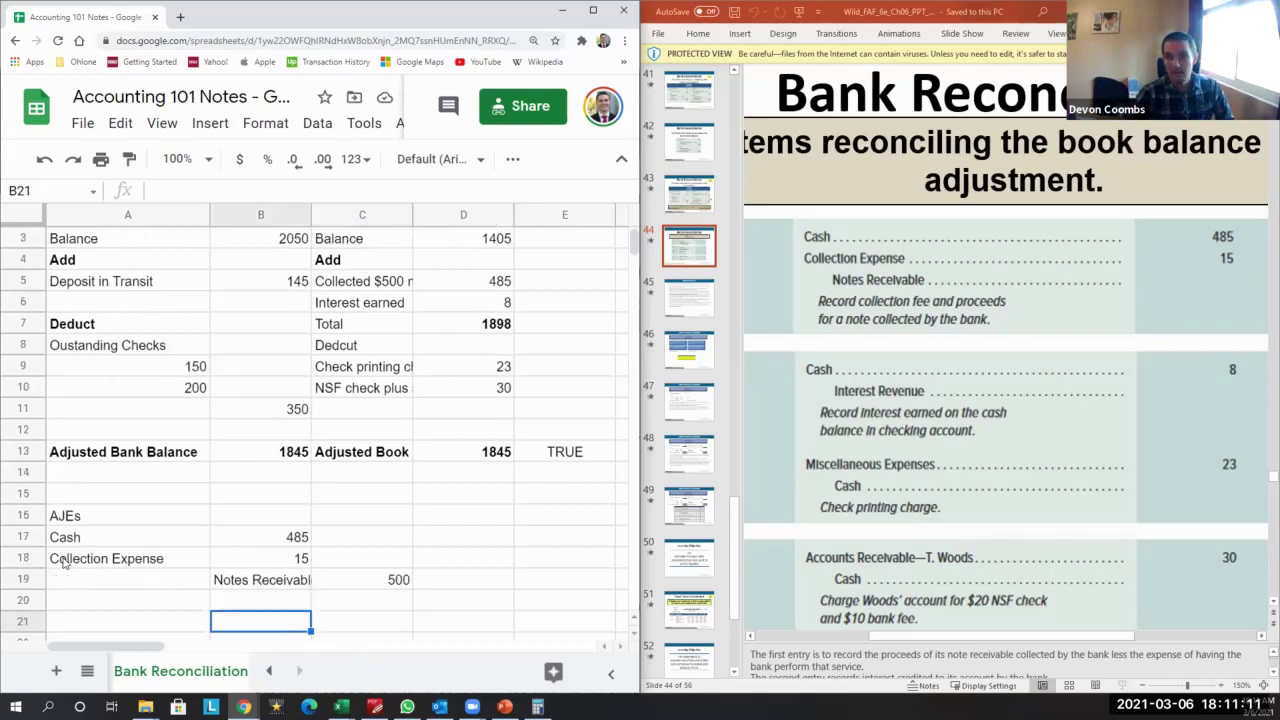
key(Left)
text(Cash)
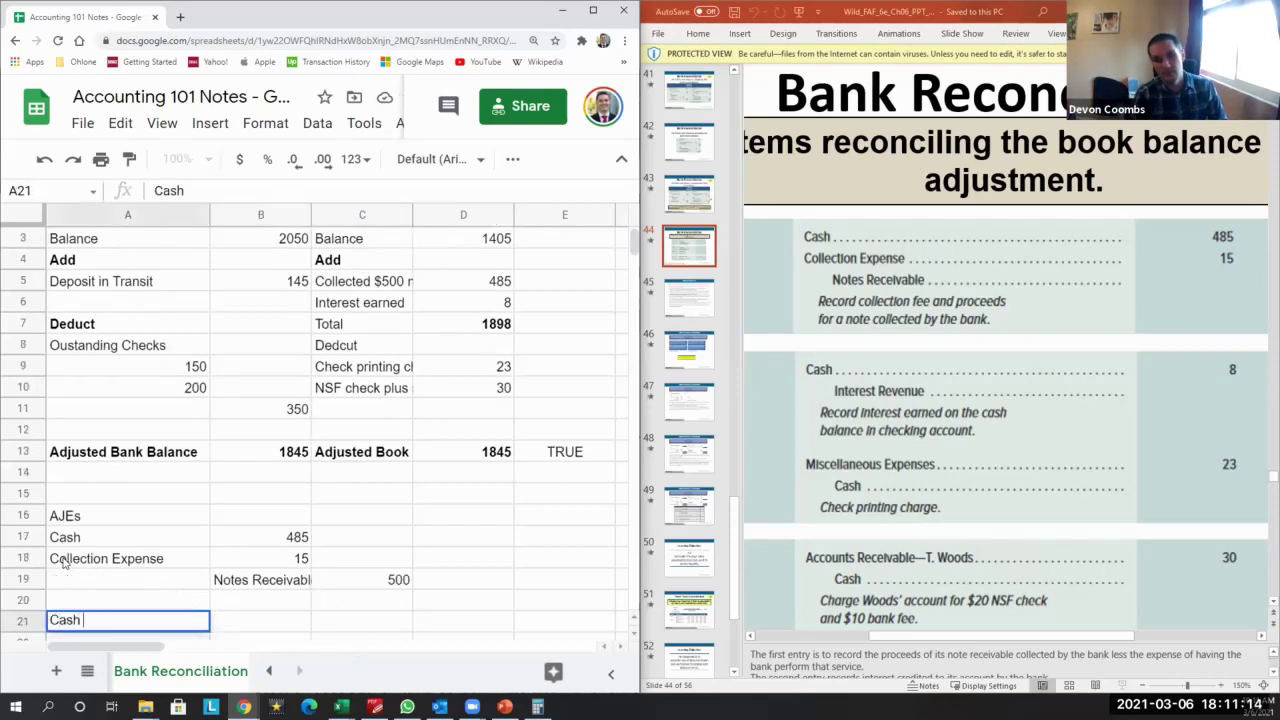
key(Return)
key(Right)
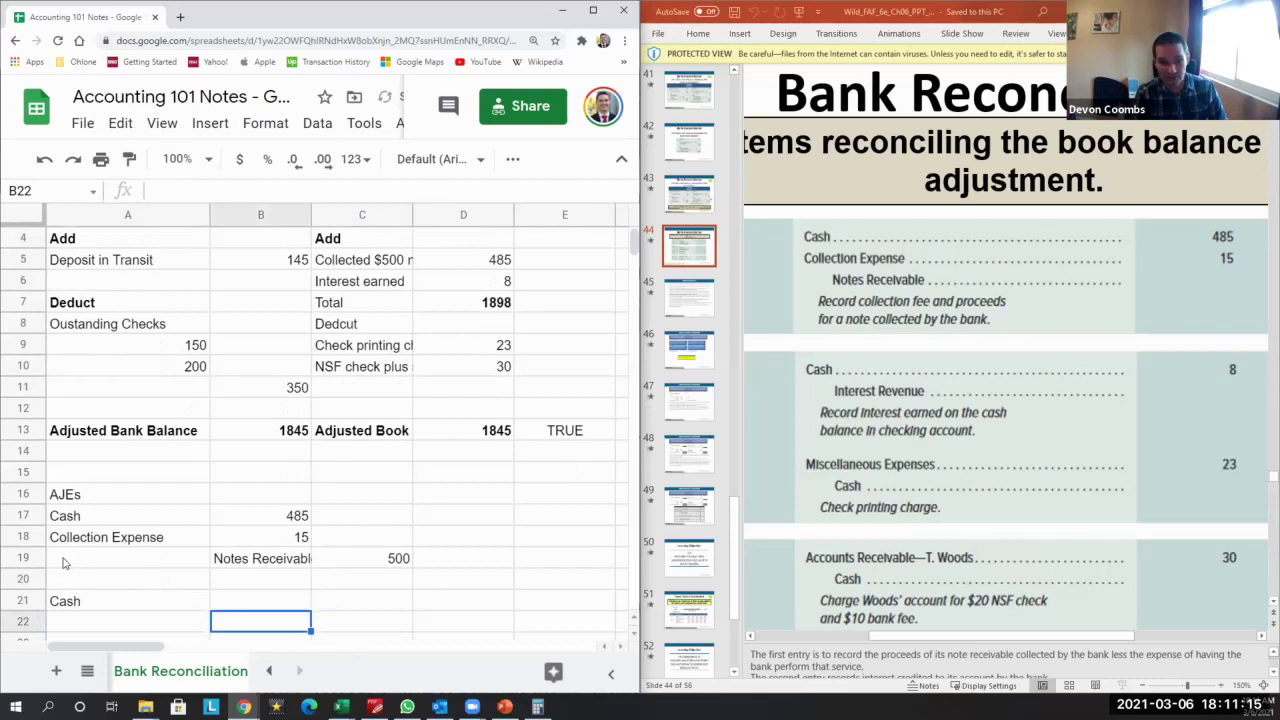
text(Interest Revenue)
key(Return)
Enter the Cash debit of 8 in B21 and link the Interest Revenue credit in C22 to the interest earned in D6
key(Up)
key(Up)
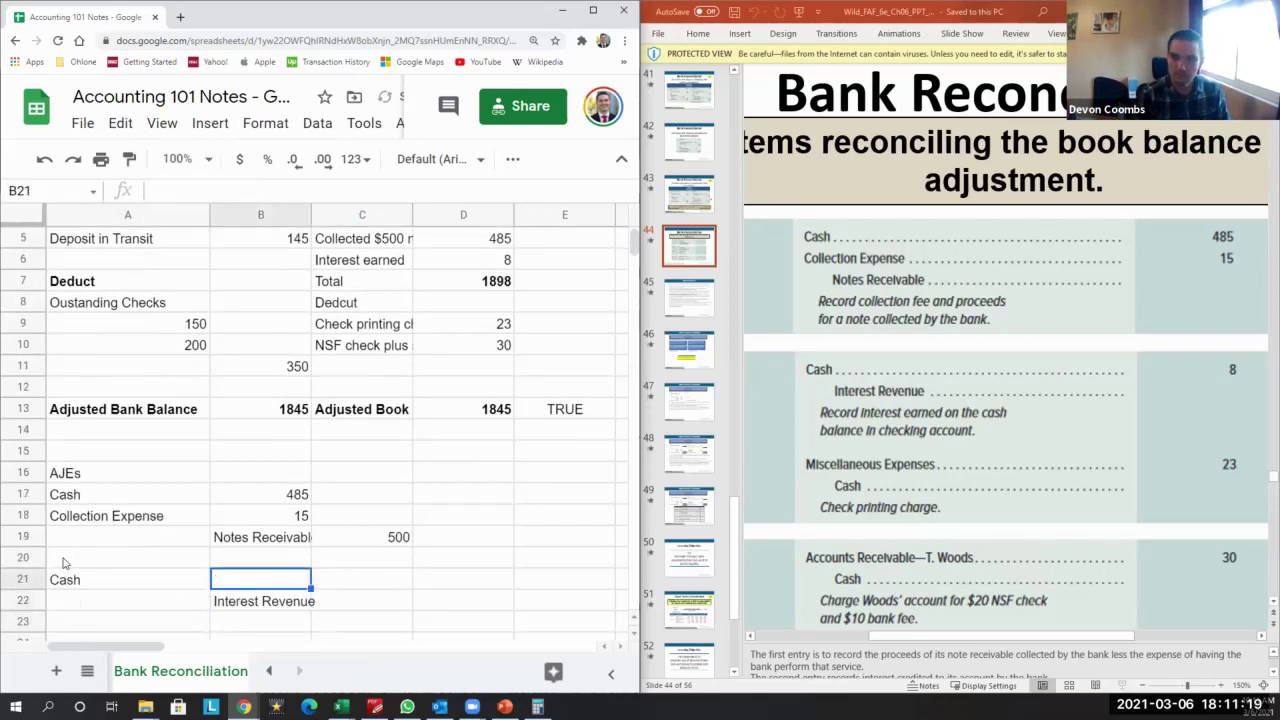
text(8)
key(Return)
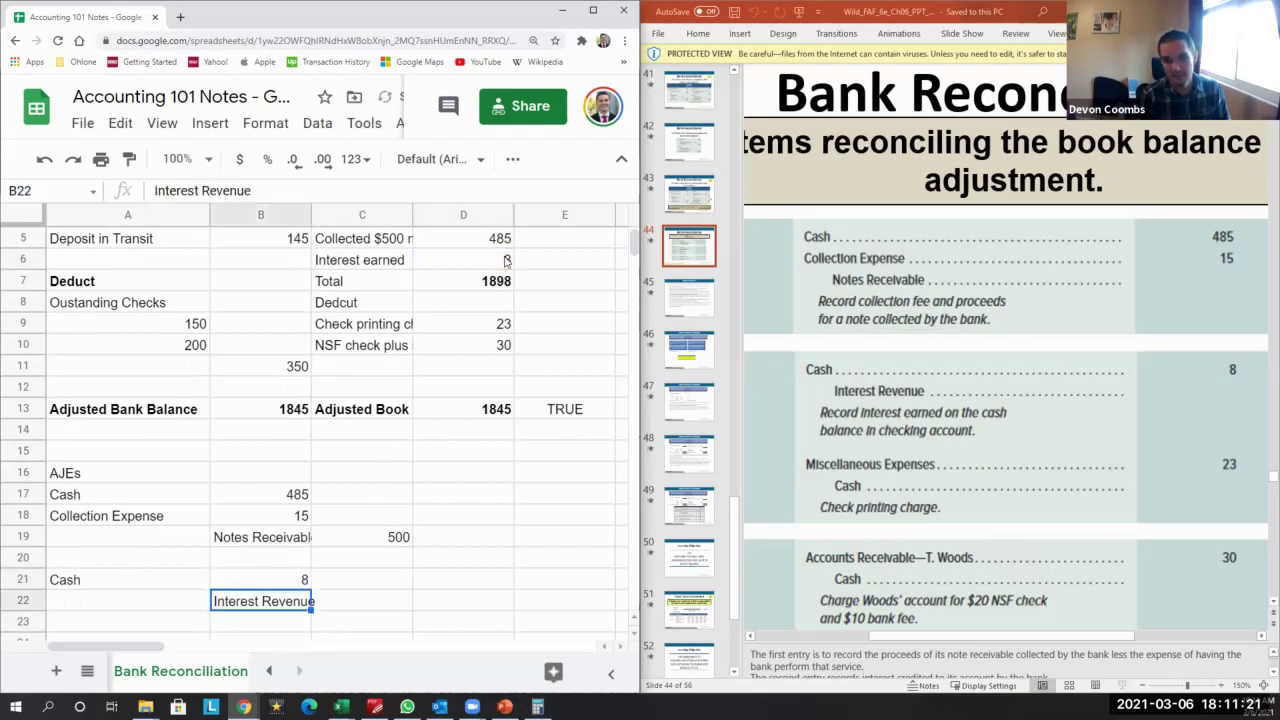
key(Right)
text(=)
click(506, 260)
key(Return)
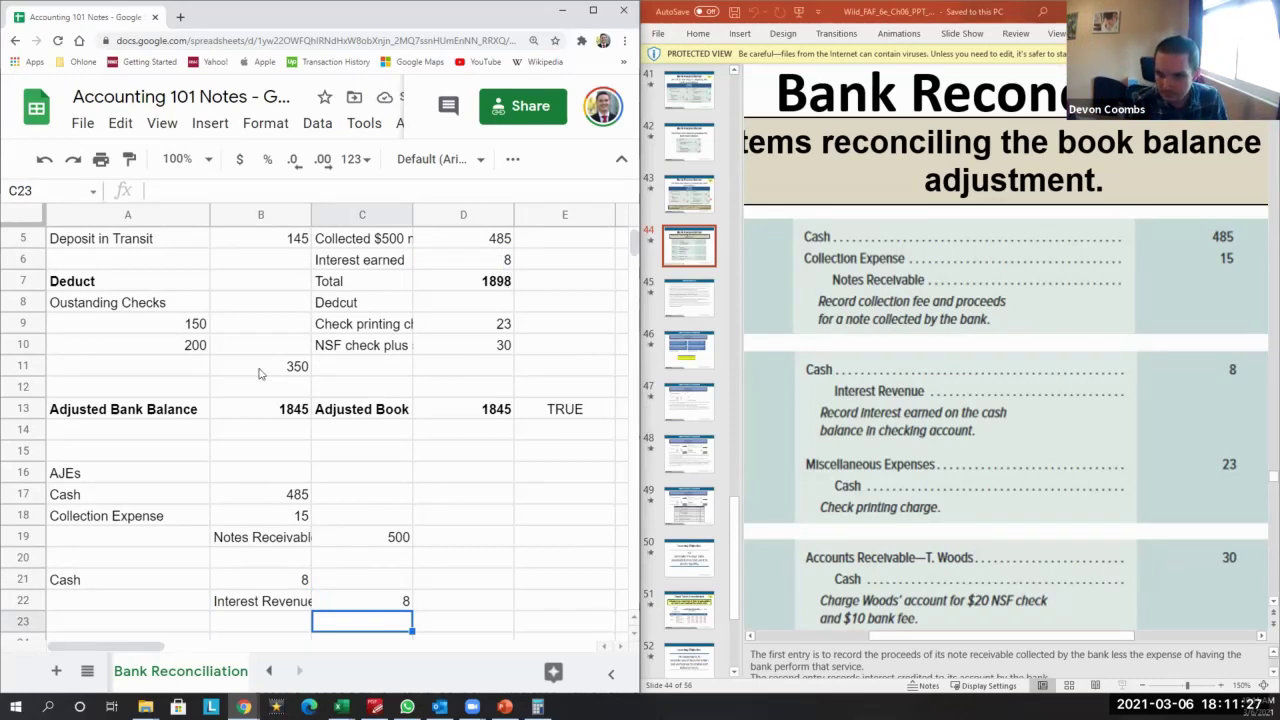
Enter the third entry's accounts: "Misc Expenses" in A24 and "Cash" in B25
scroll(250, 390, down, 1)
key(Left)
key(Left)
key(Down)
text(Misc Expenses)
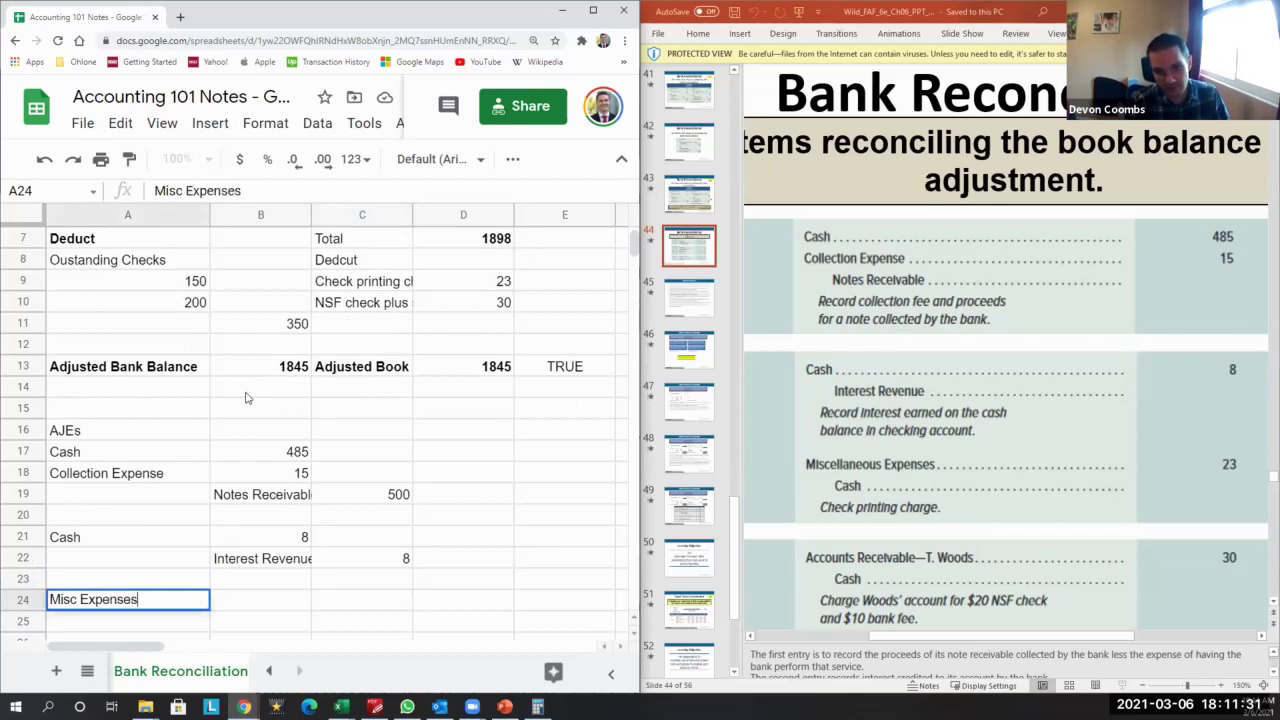
key(Return)
key(Right)
text(Cash)
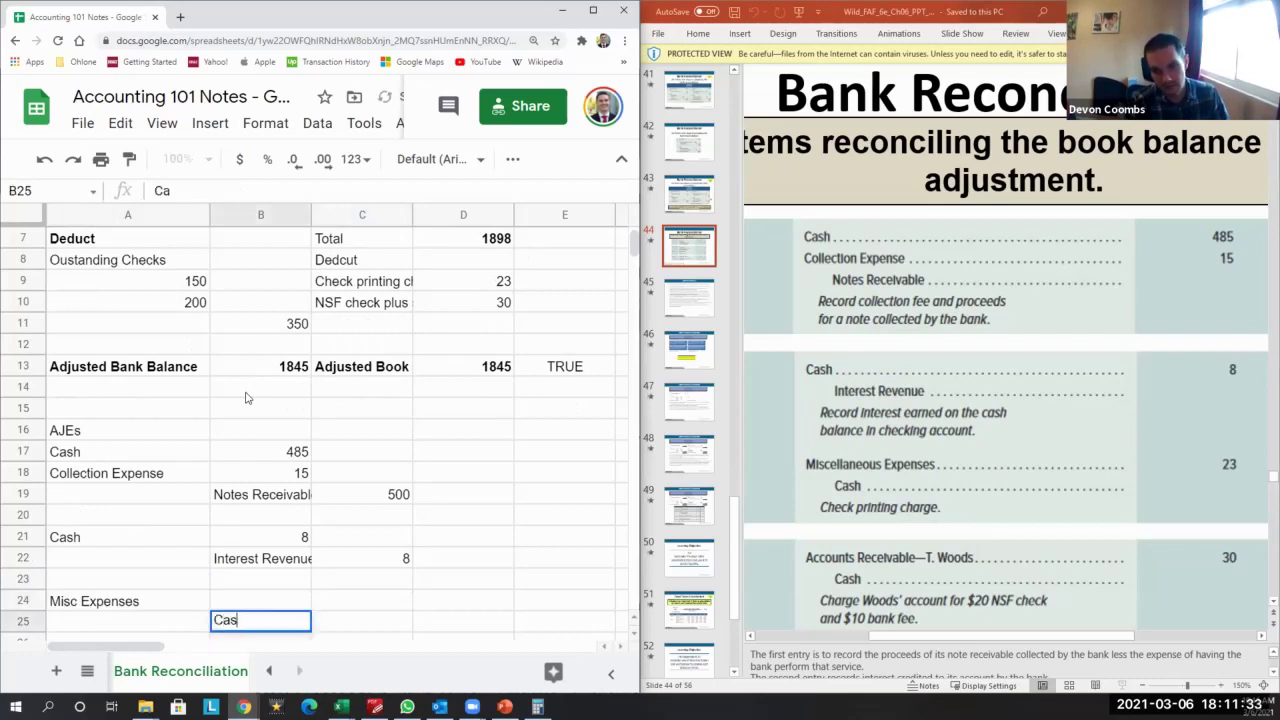
key(Return)
Link the Misc Expenses debit in B24 and the Cash credit in C25 to the check printing charge in D9
key(Up)
key(Up)
text(=)
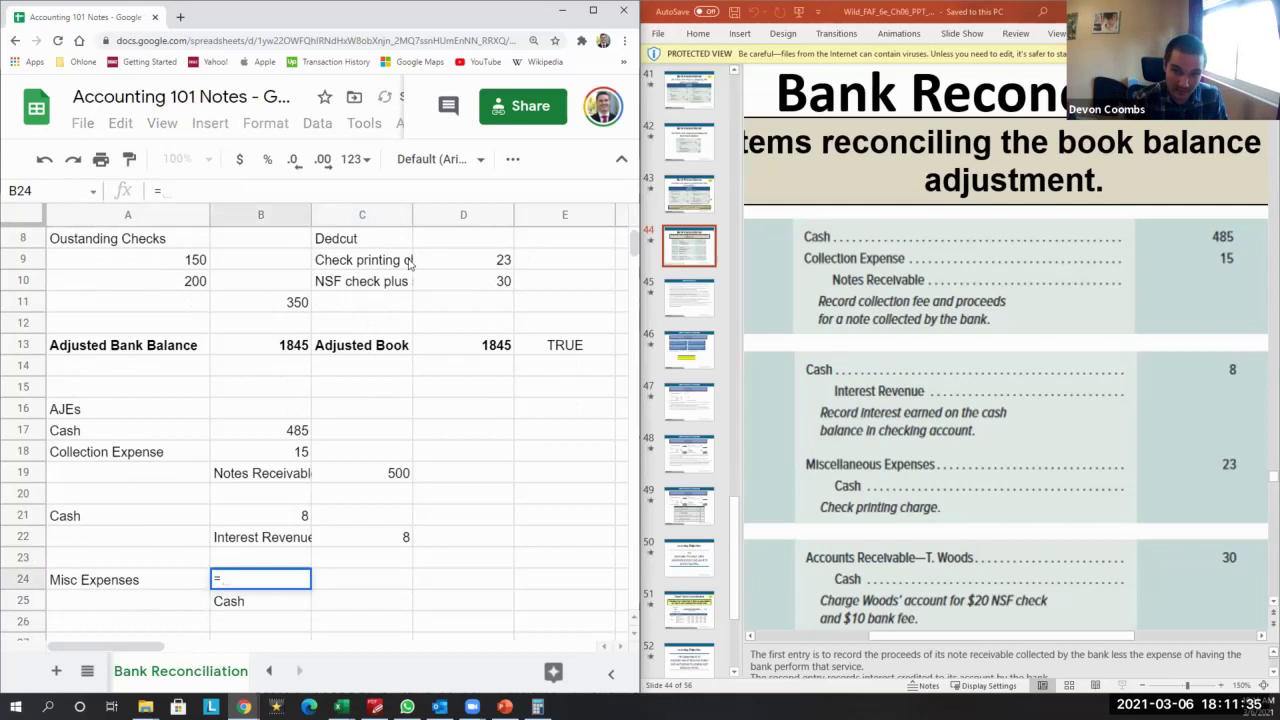
click(461, 260)
key(Return)
key(Right)
text(=)
click(461, 260)
key(Return)
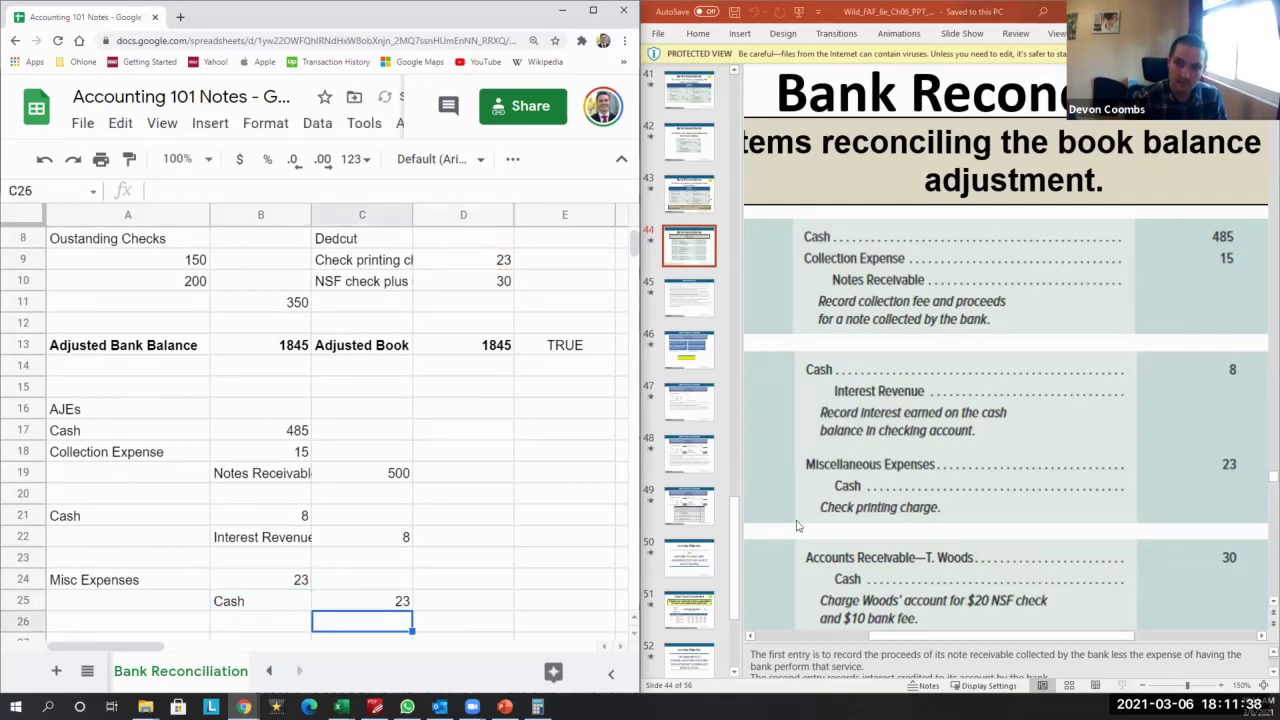
Enter the fourth entry's accounts: "Accounts Receivable" in A27 and "Cash" in B28
click(255, 600)
key(Down)
key(Down)
key(Left)
text(Accoun)
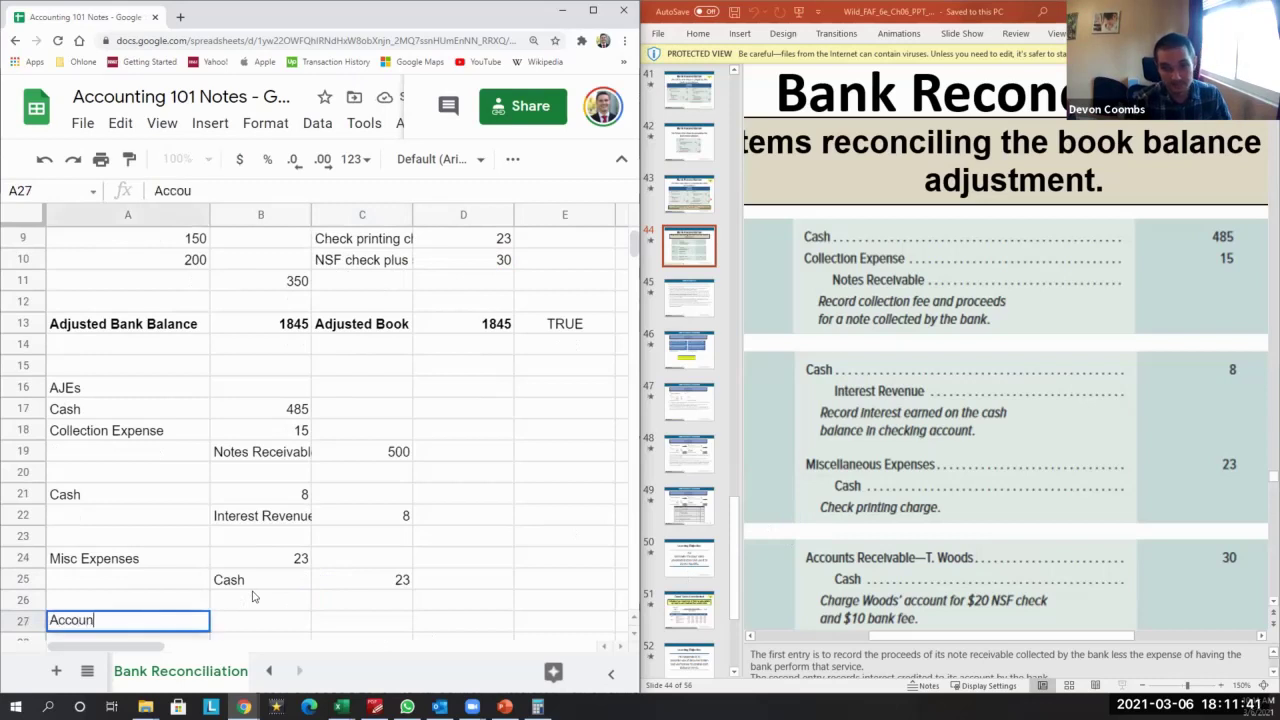
text(ts Receivable)
key(Return)
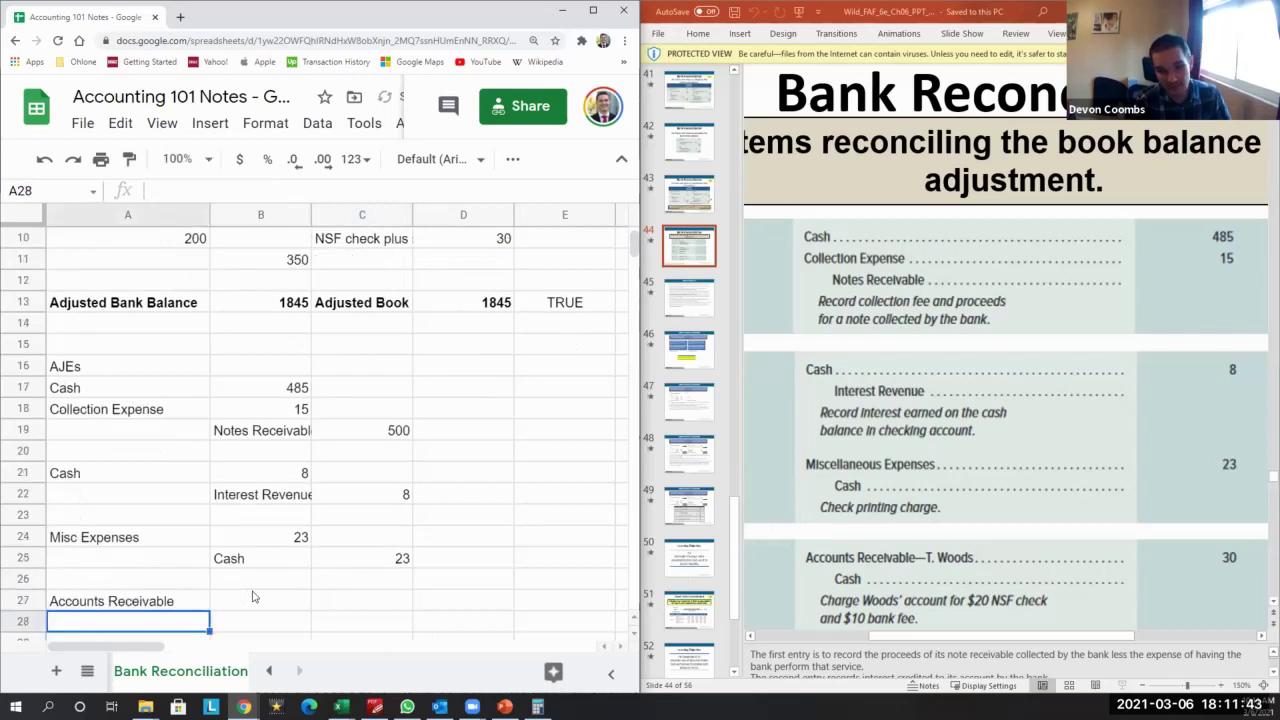
key(Tab)
text(Cash)
key(Return)
Link the Accounts Receivable debit in B27 and the Cash credit in C28 to the NSF check amount in D10
key(Up)
key(Up)
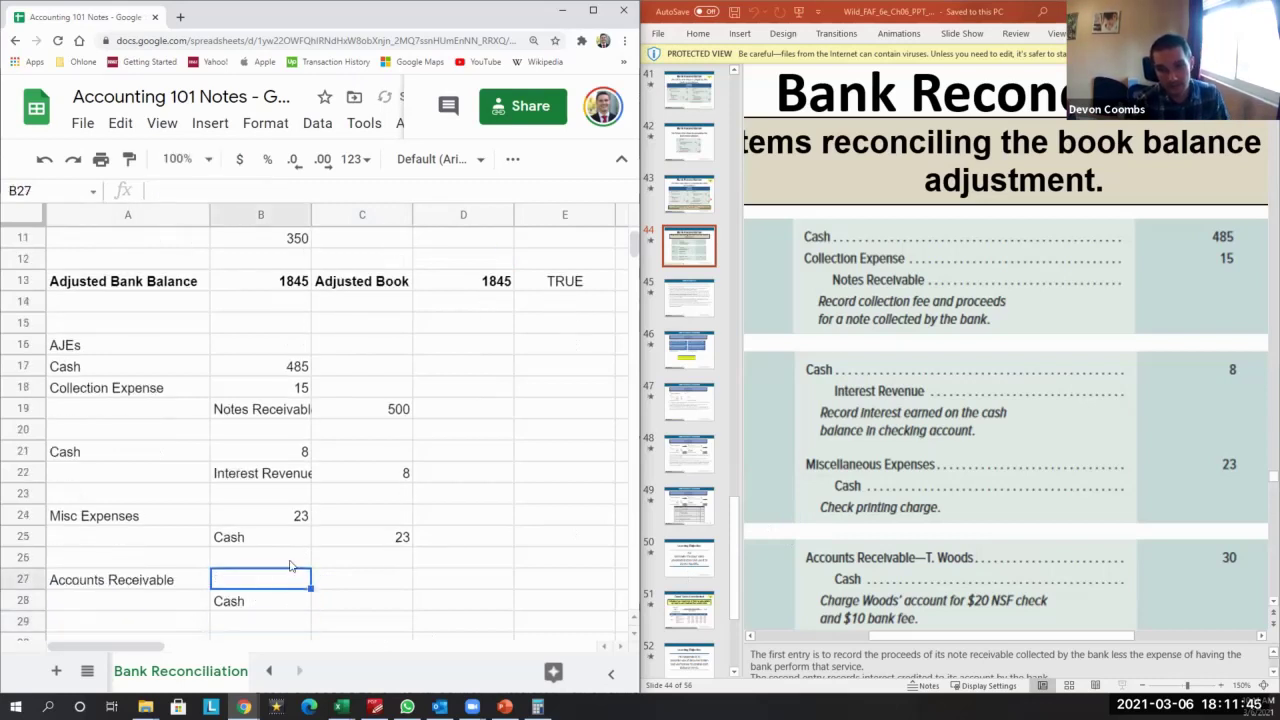
text(=)
scroll(290, 566, up, 2)
click(478, 360)
key(Return)
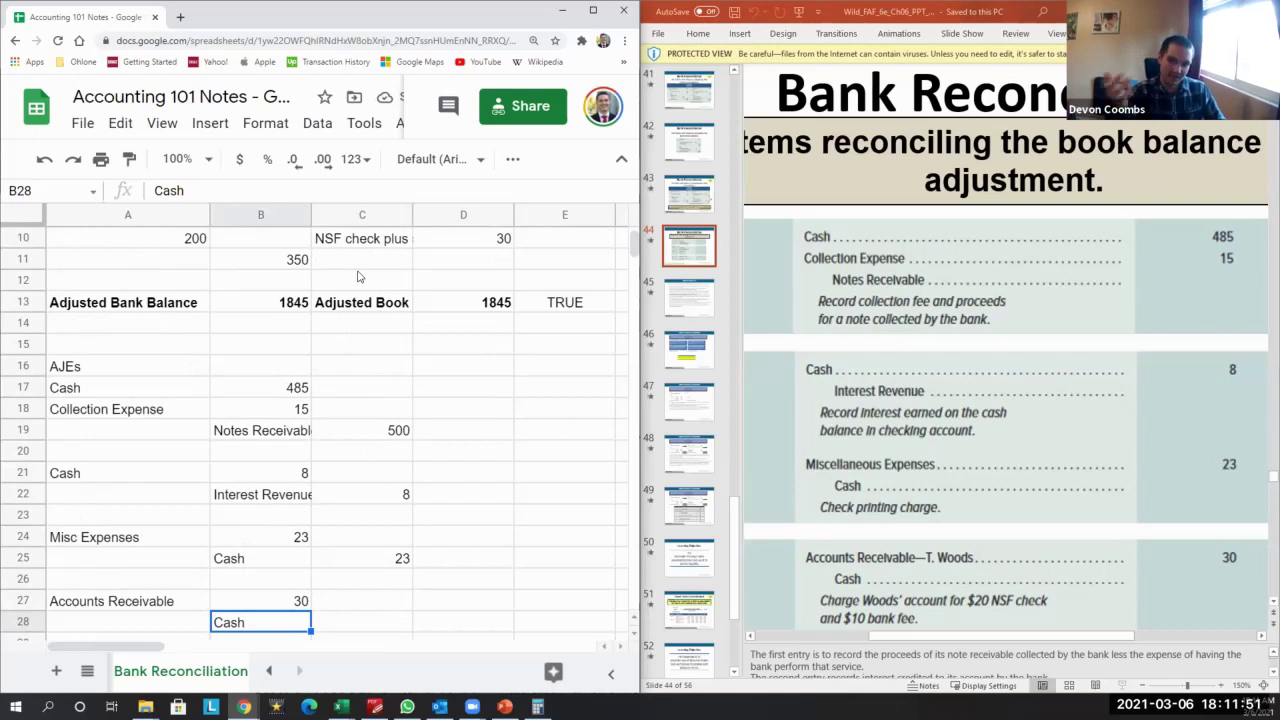
key(Right)
text(=)
click(495, 238)
key(Return)
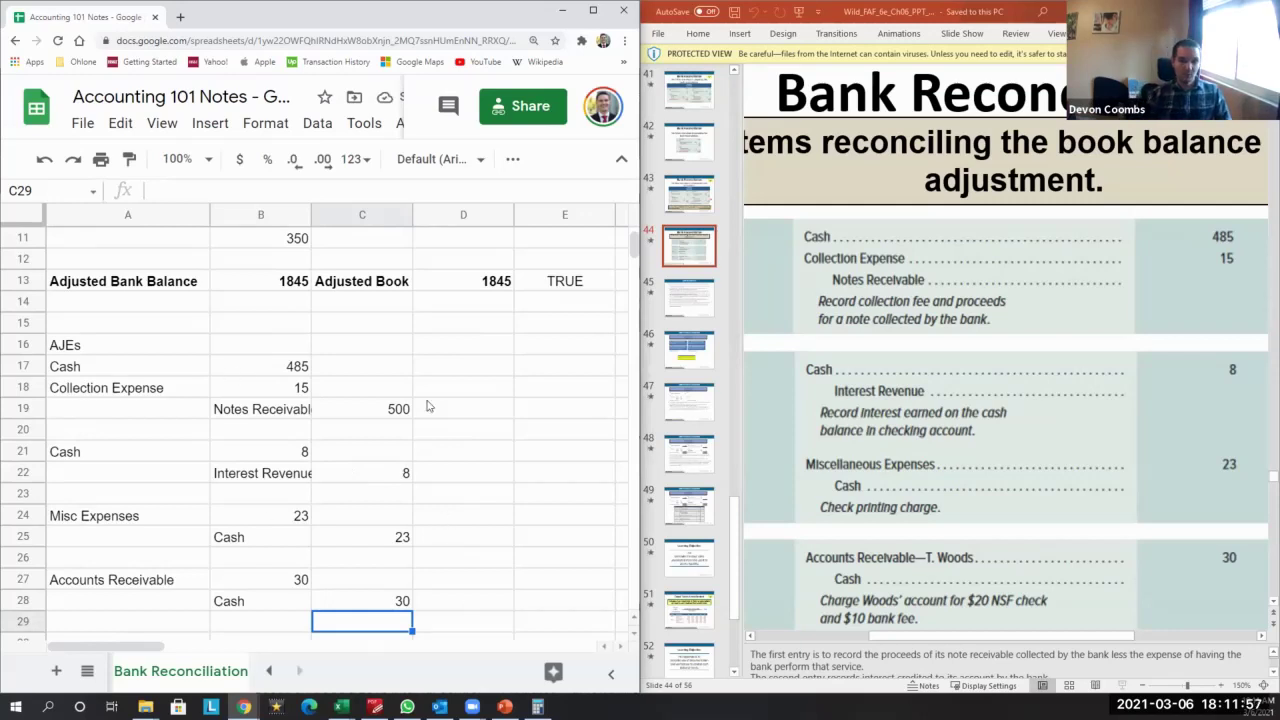
Review the bank side of the reconciliation from the statement balance down to the adjusted balances in row 13
scroll(430, 360, up, 3)
click(183, 437)
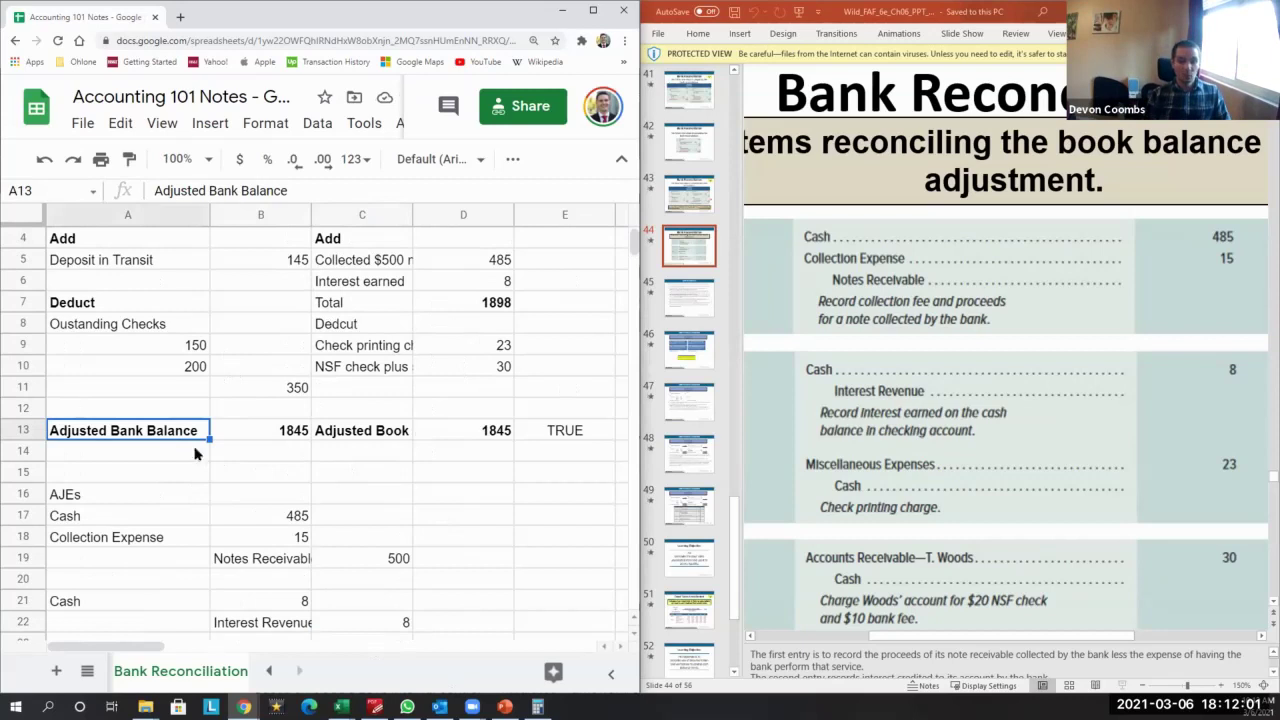
scroll(333, 483, up, 1)
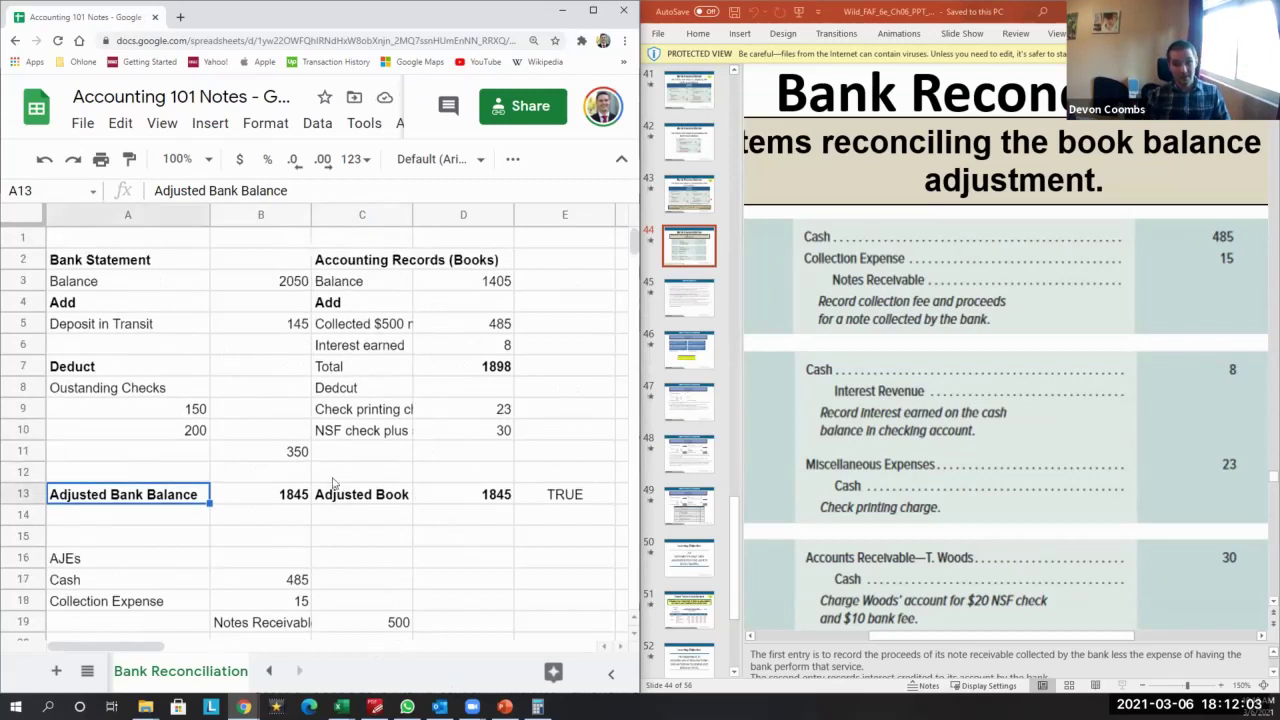
click(293, 289)
key(Down)
key(Down)
key(Down)
key(Down)
key(Down)
key(Down)
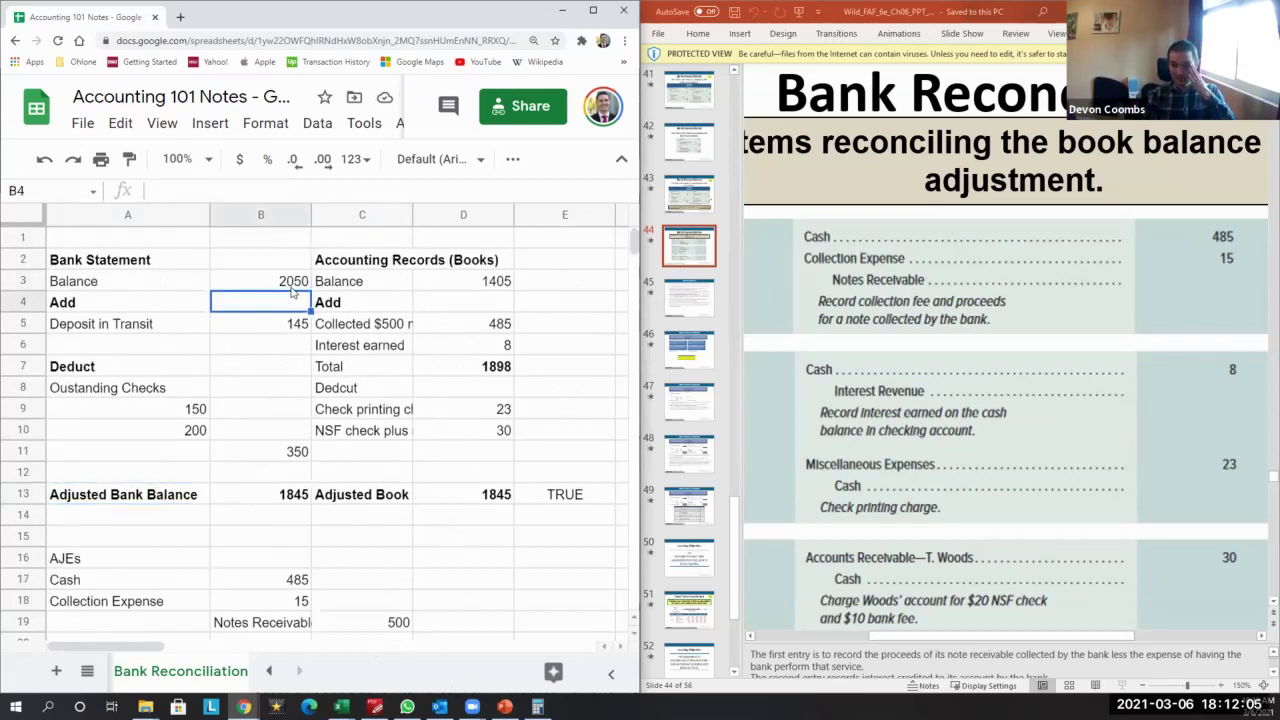
key(Down)
key(Left)
key(Down)
key(Down)
key(Down)
key(shift+Right)
key(shift+Right)
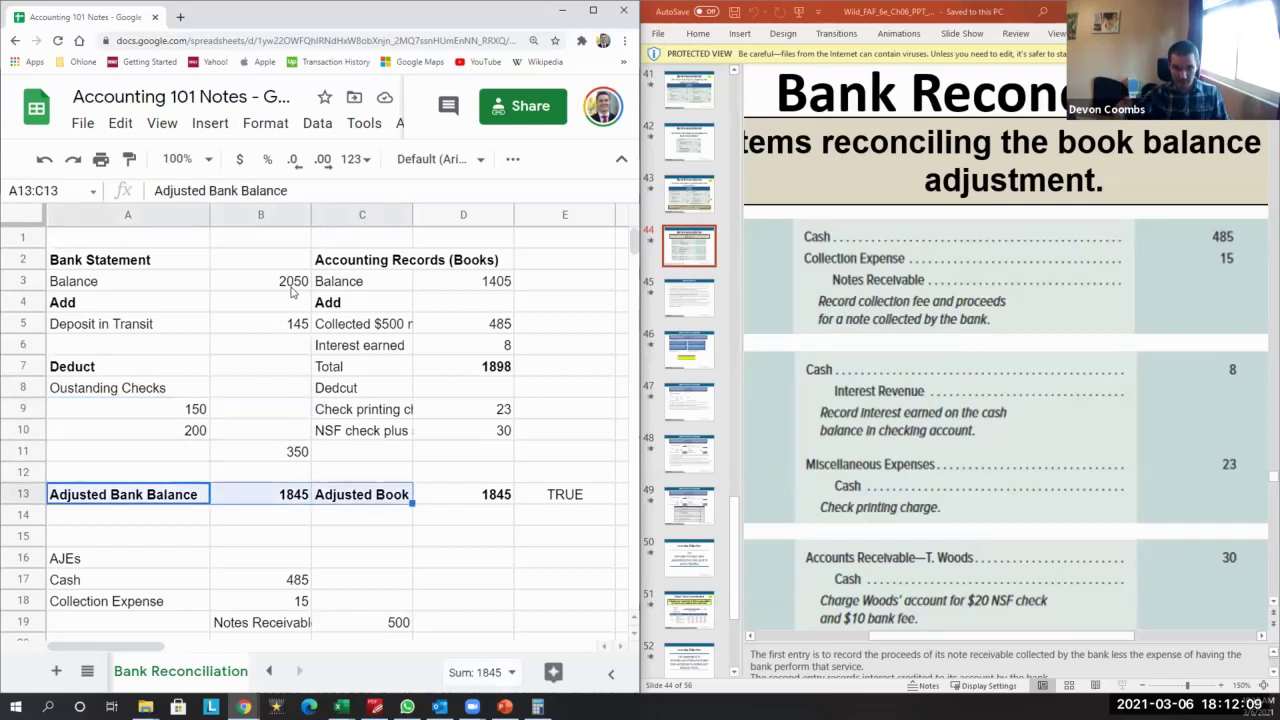
Compare the adjusted bank and book balances, and examine the adjusting journal entries recorded below them
scroll(293, 289, down, 4)
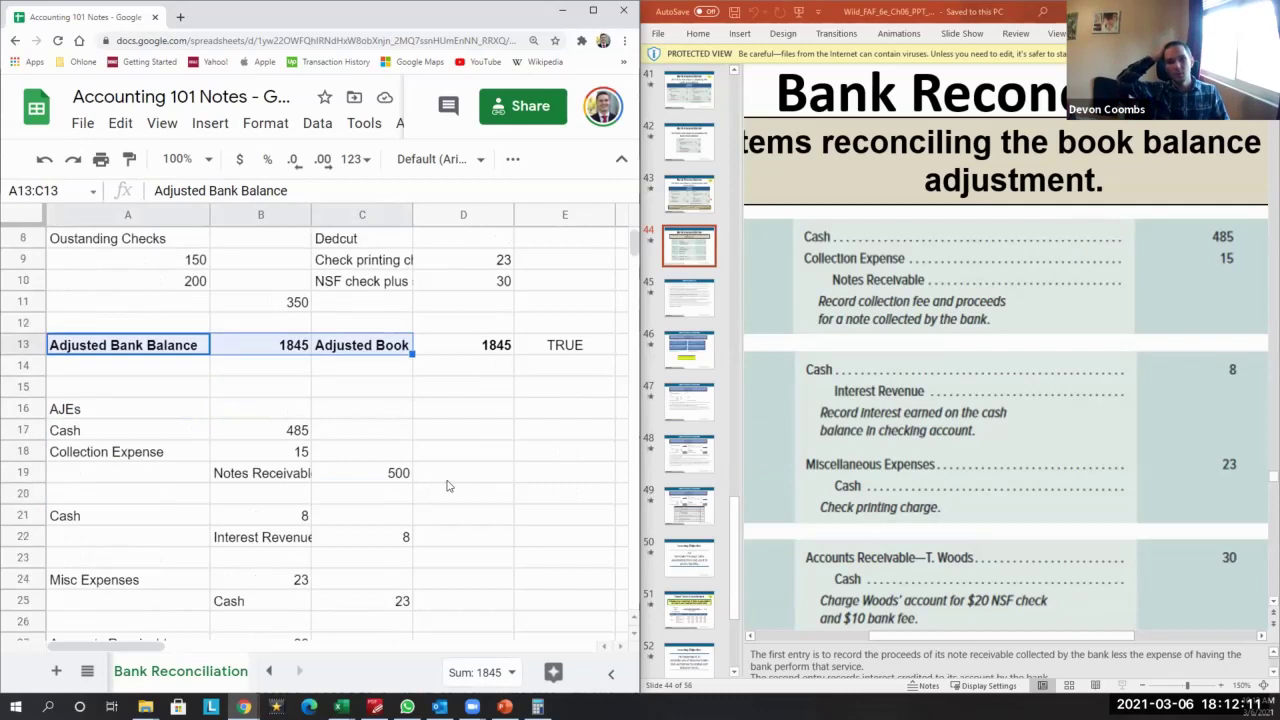
scroll(345, 421, up, 3)
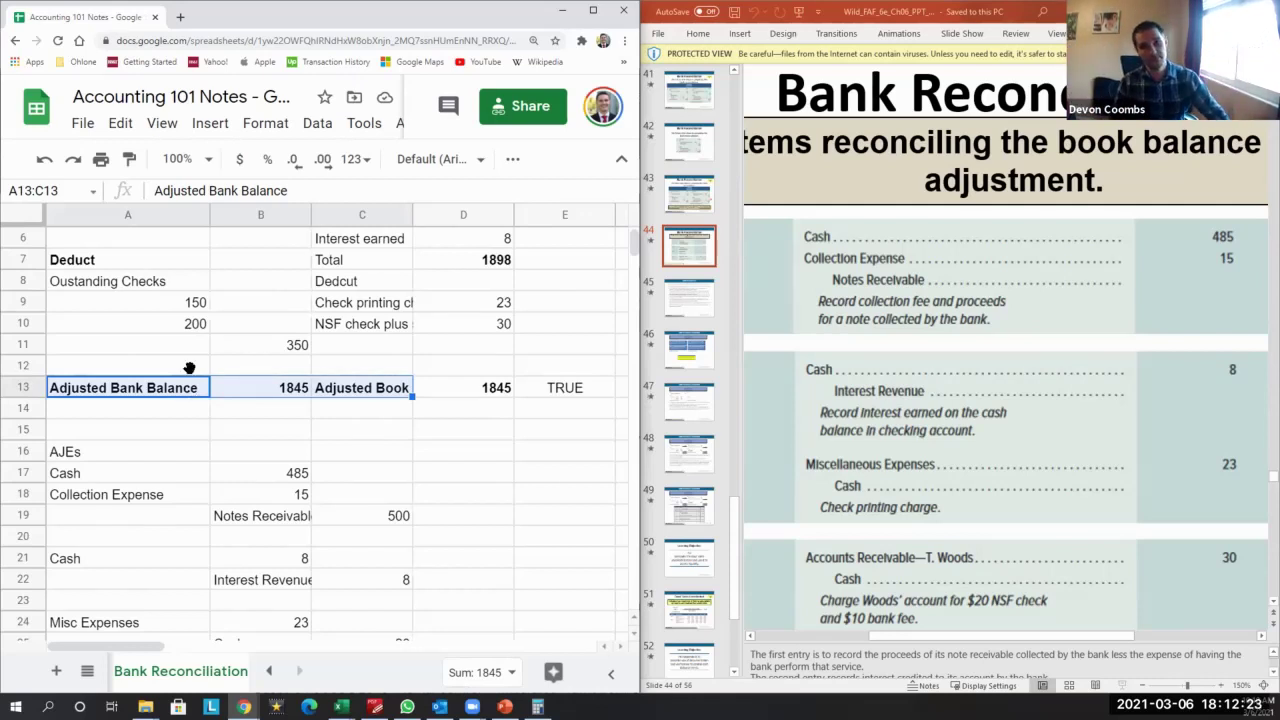
scroll(191, 368, up, 2)
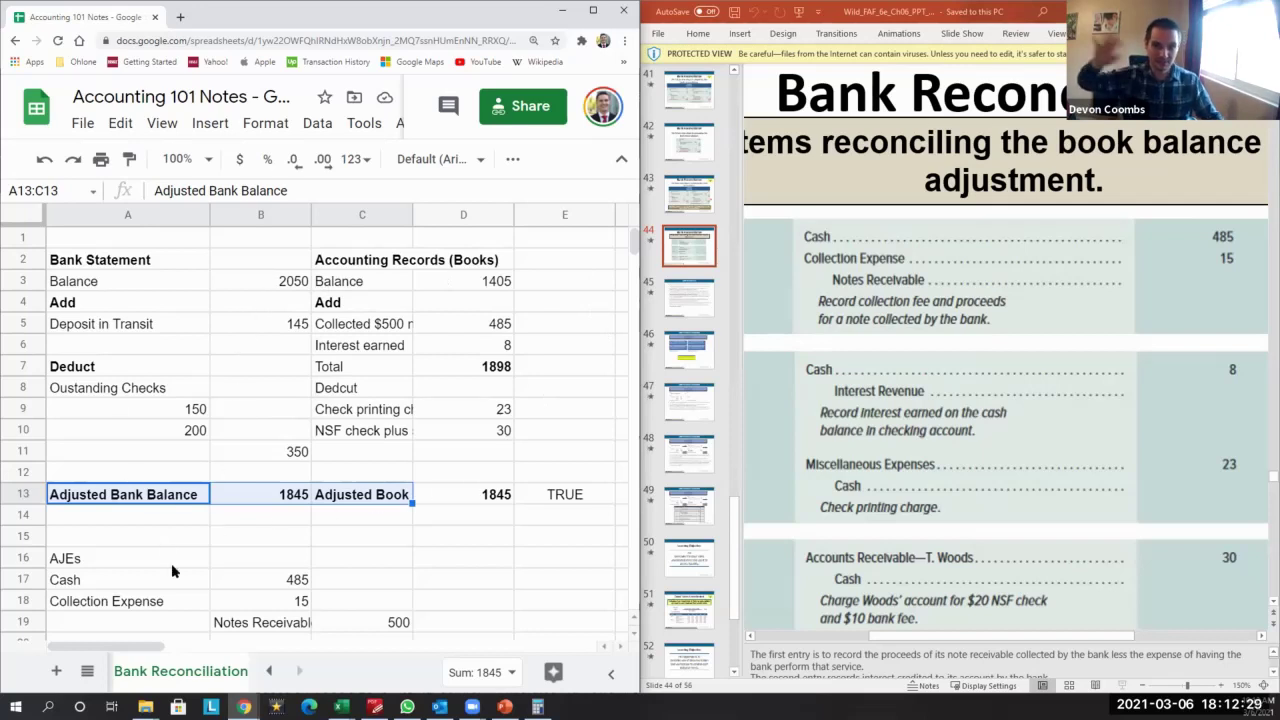
scroll(160, 520, down, 3)
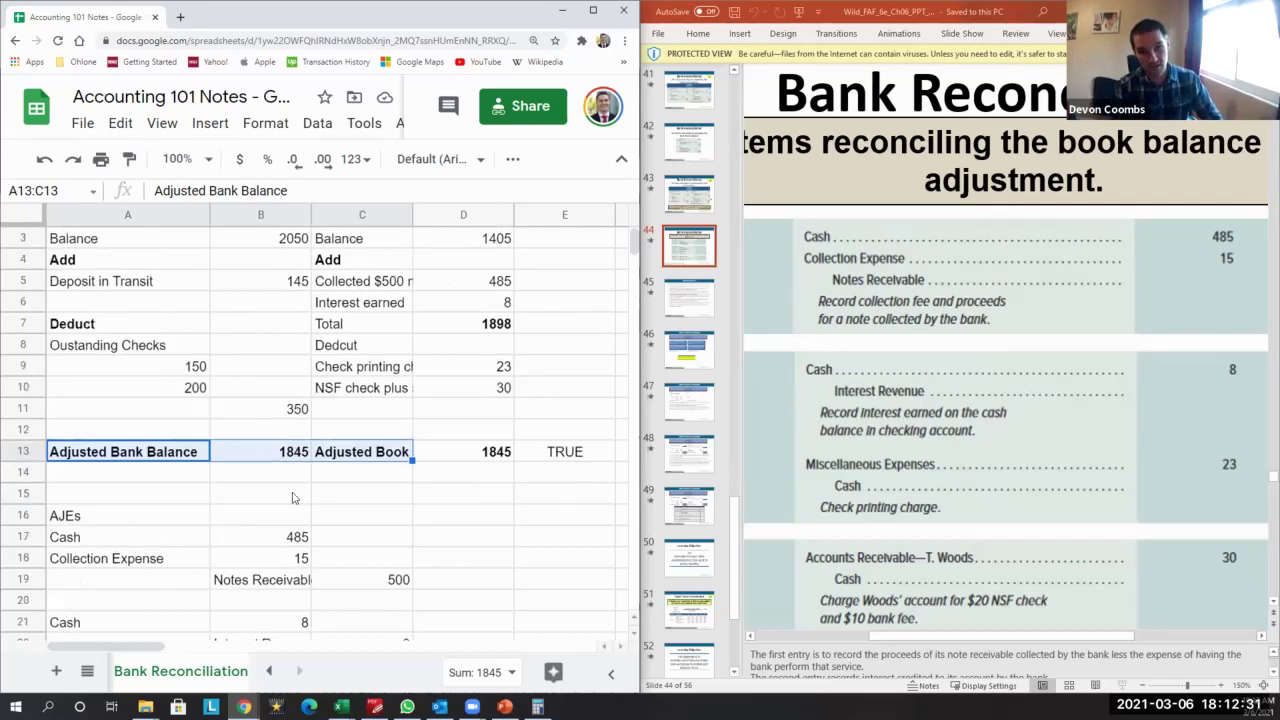
click(404, 350)
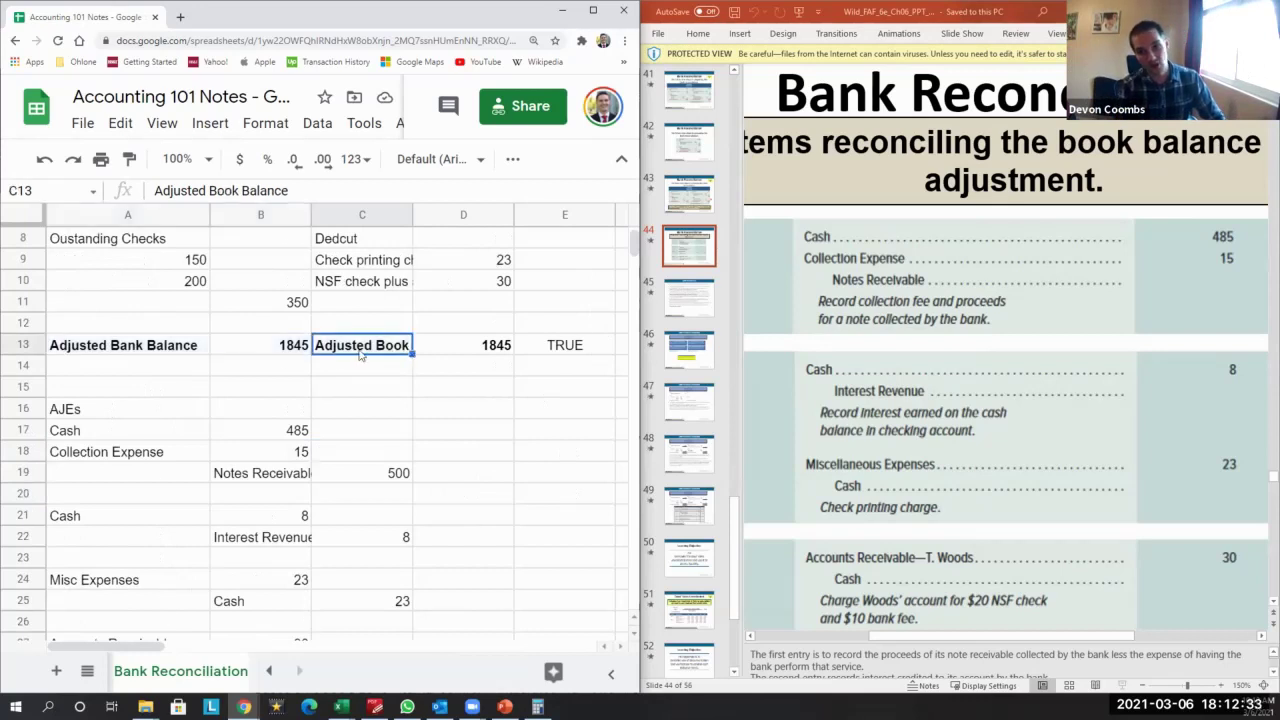
click(66, 362)
click(82, 346)
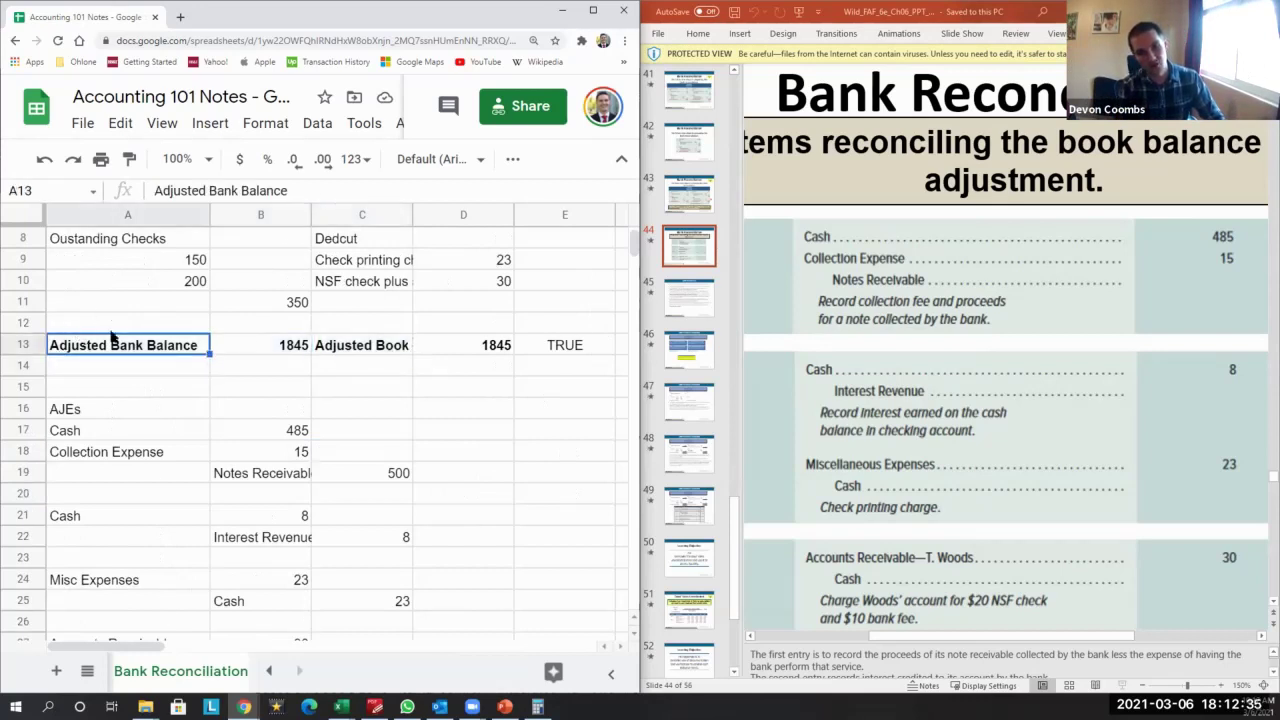
scroll(124, 380, down, 3)
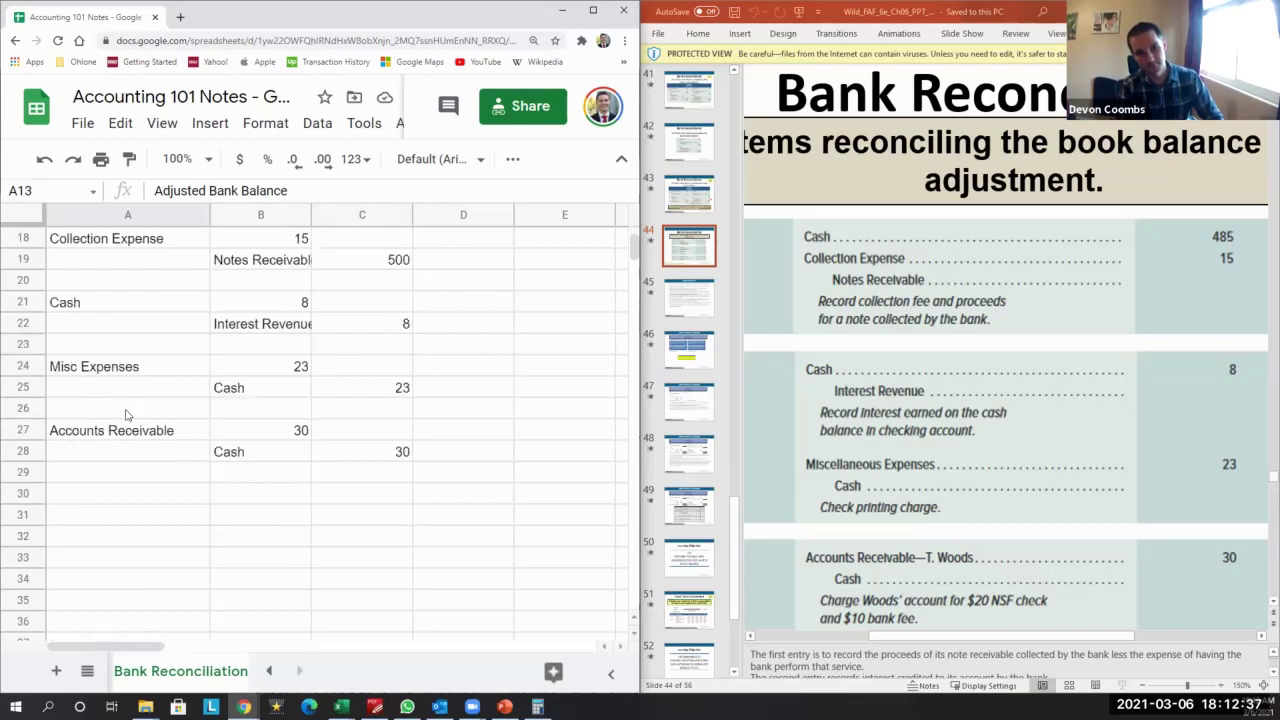